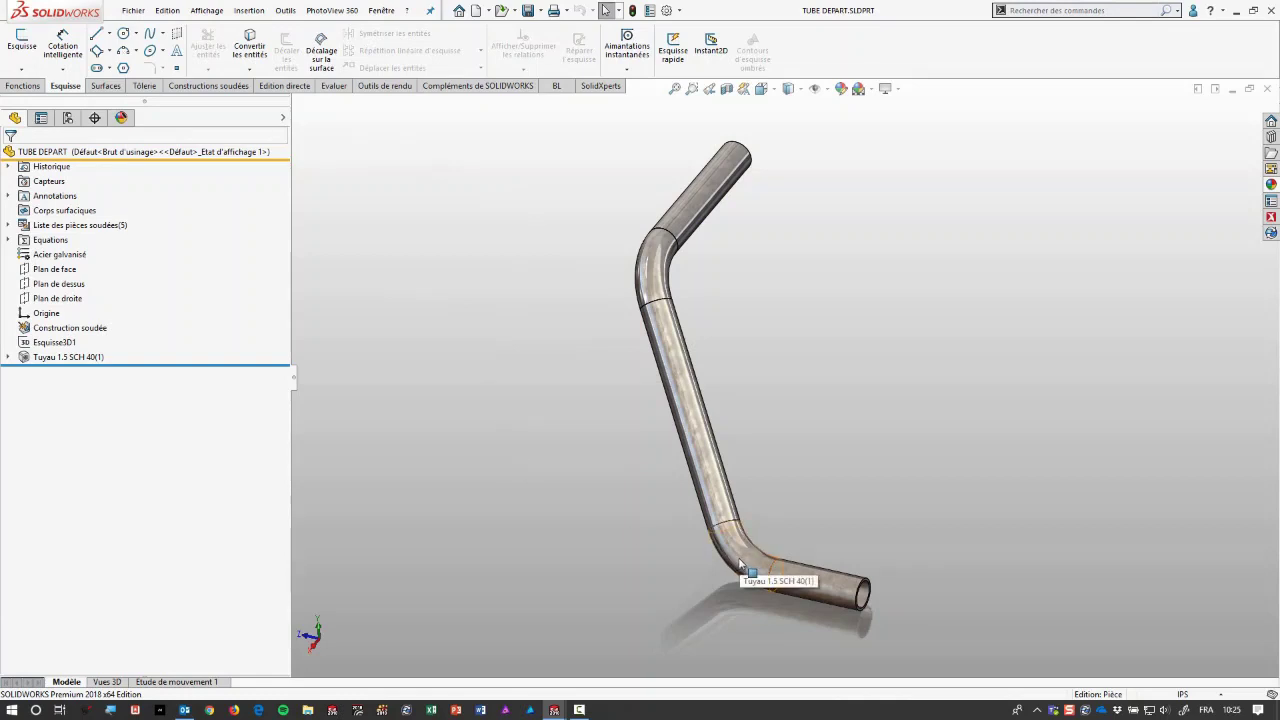
Delete the pipe's lower bend body, then open and cancel the Tuyau 1.5 SCH 40(1) feature edit.
click(740, 563)
key(Delete)
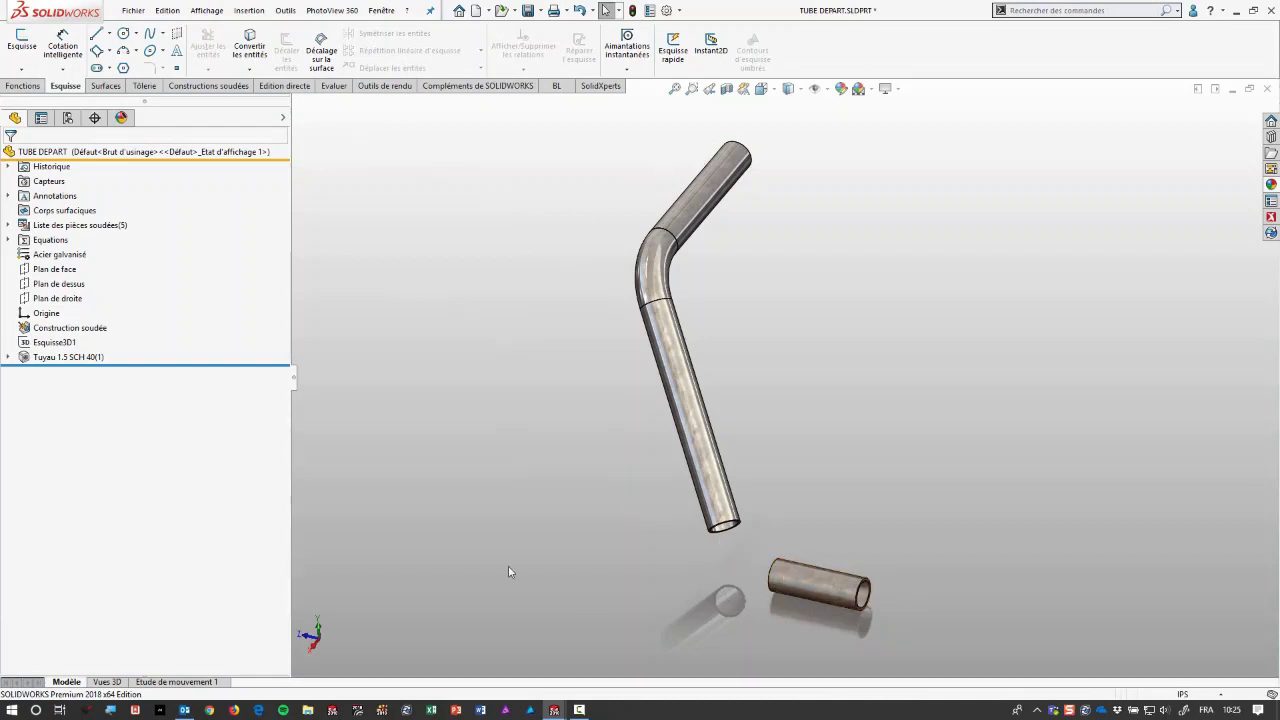
click(56, 358)
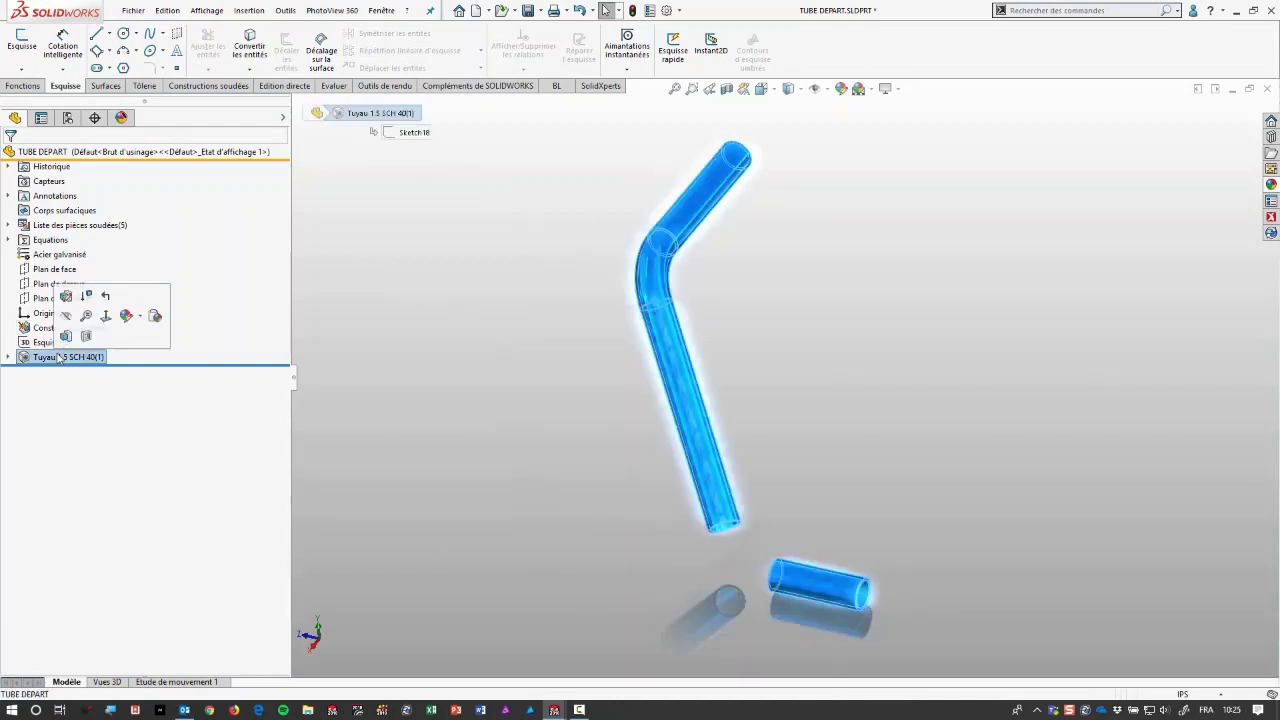
click(65, 297)
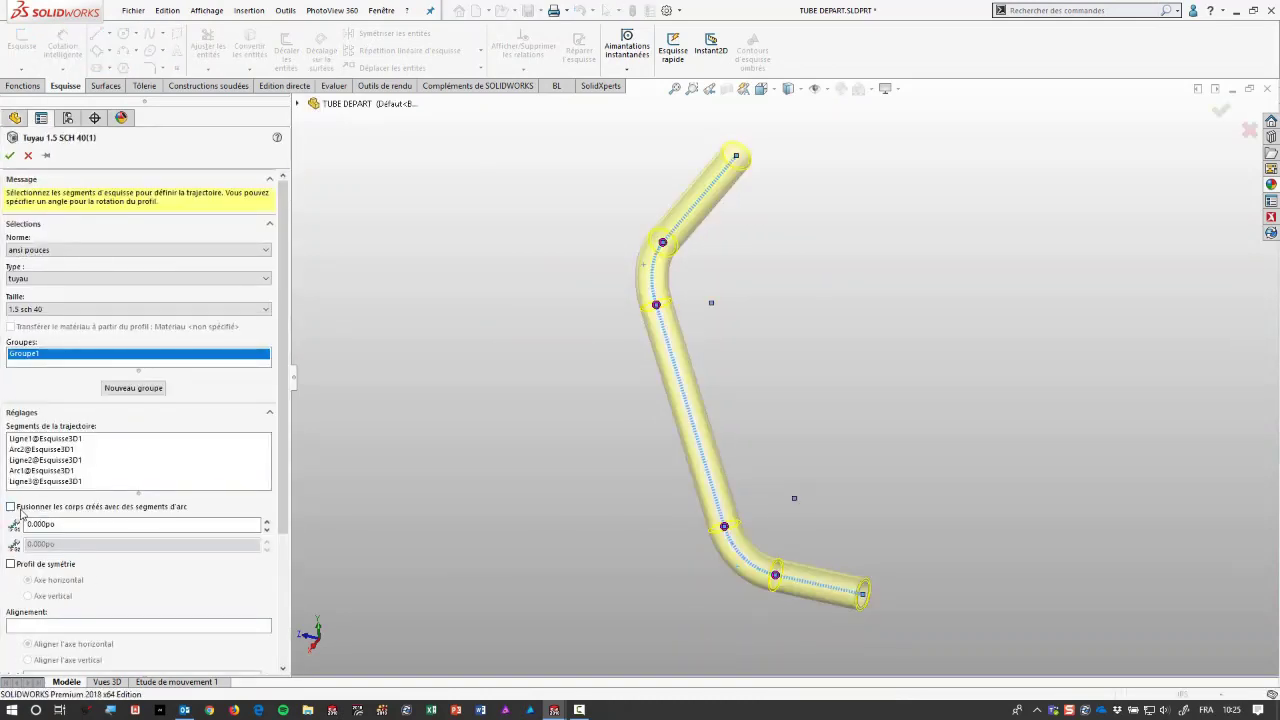
click(29, 156)
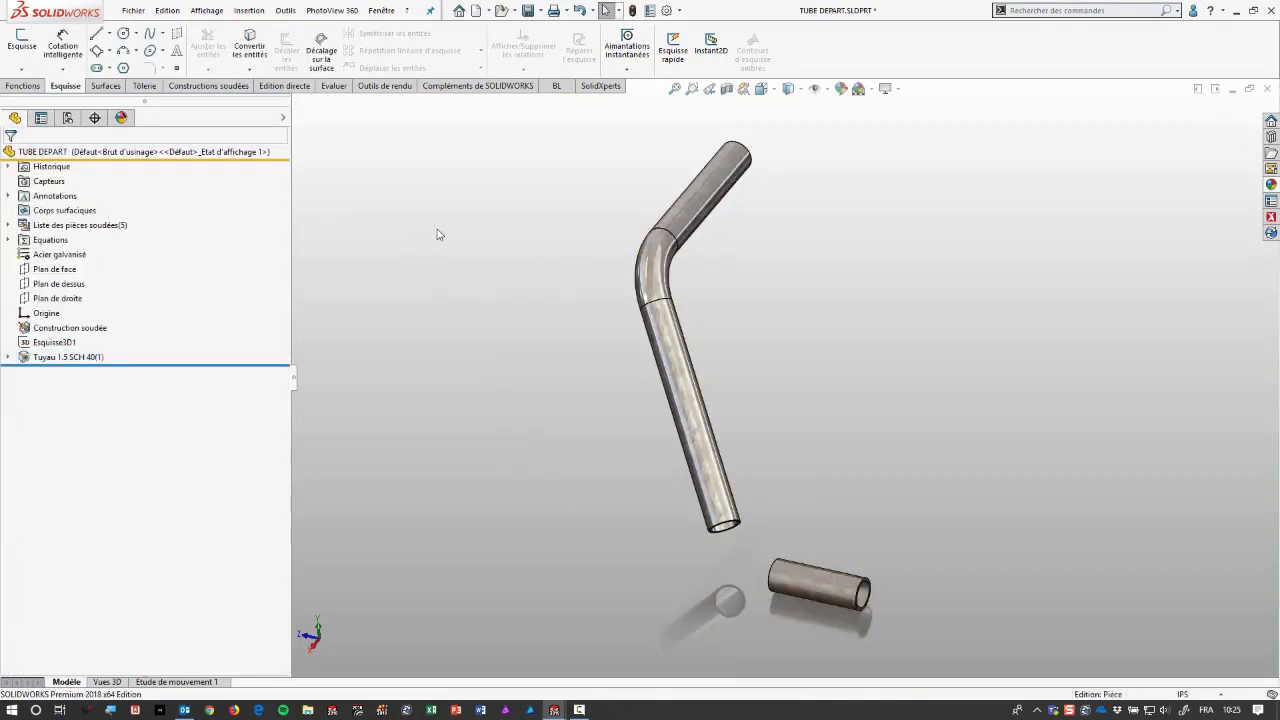
Select the three bent-tube bodies for Move/Copy and make them coaxial with the short tube.
key(s)
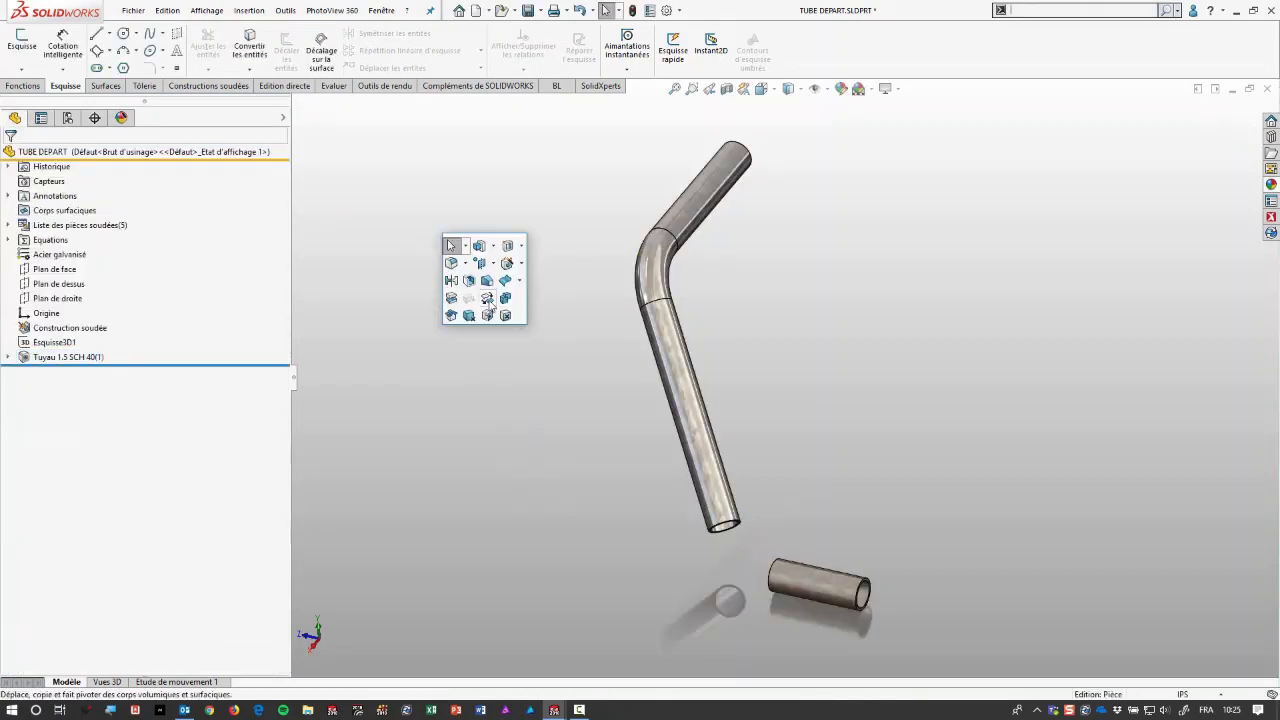
click(487, 299)
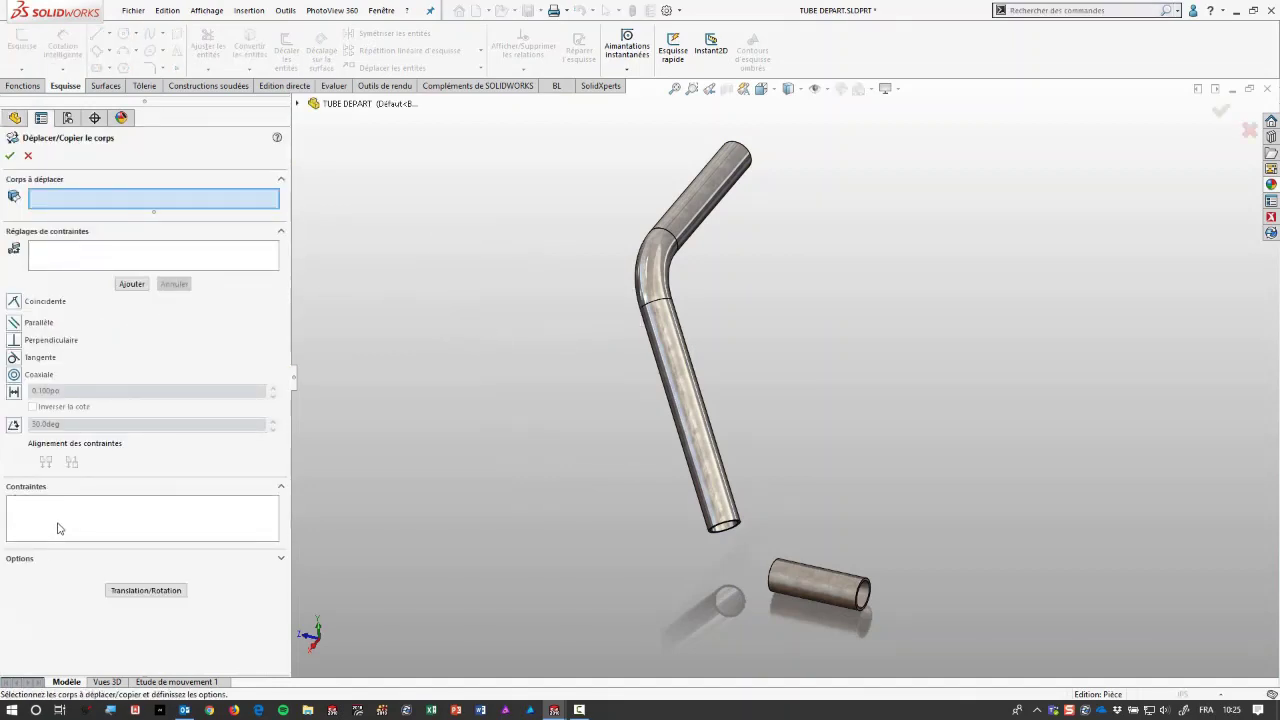
click(721, 197)
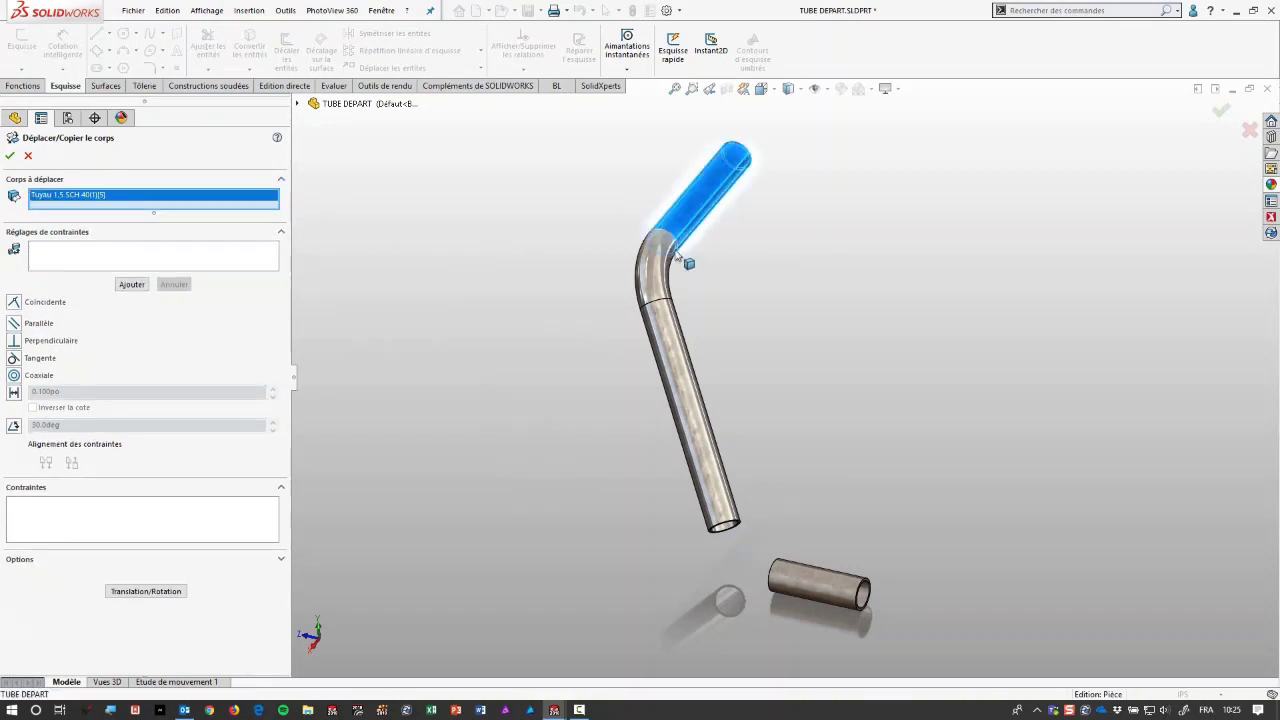
click(658, 262)
click(690, 382)
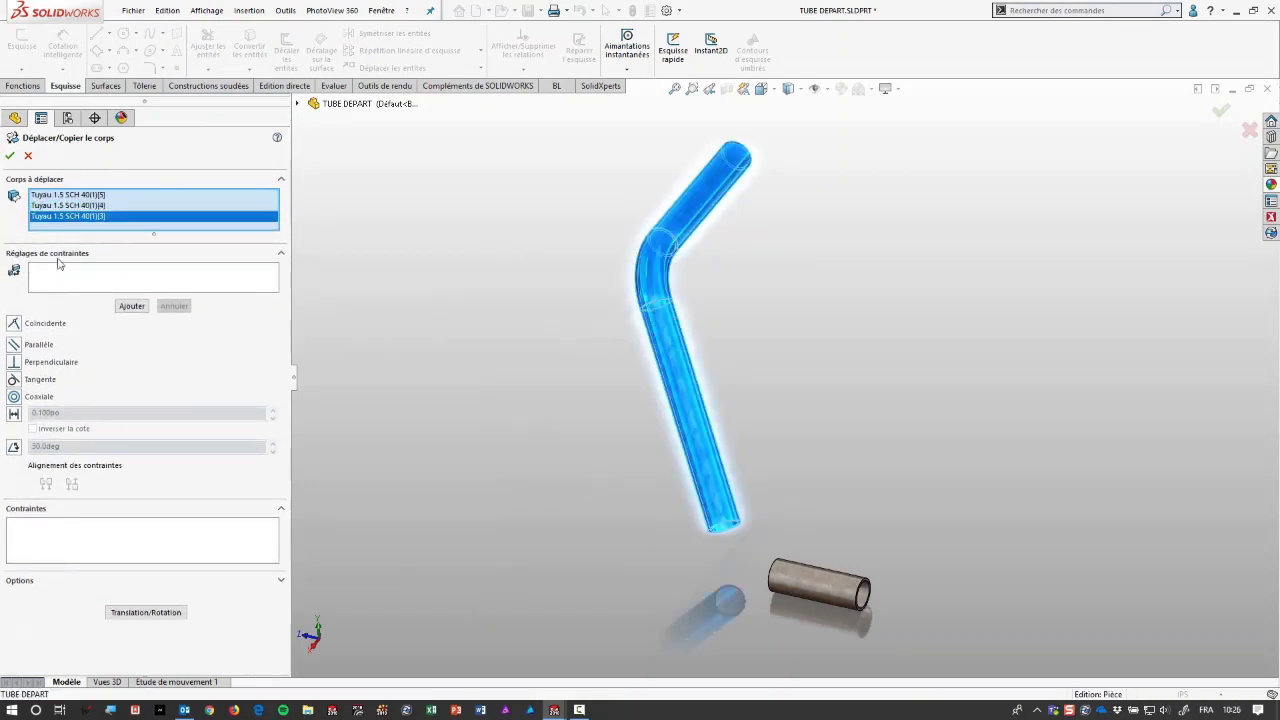
click(14, 397)
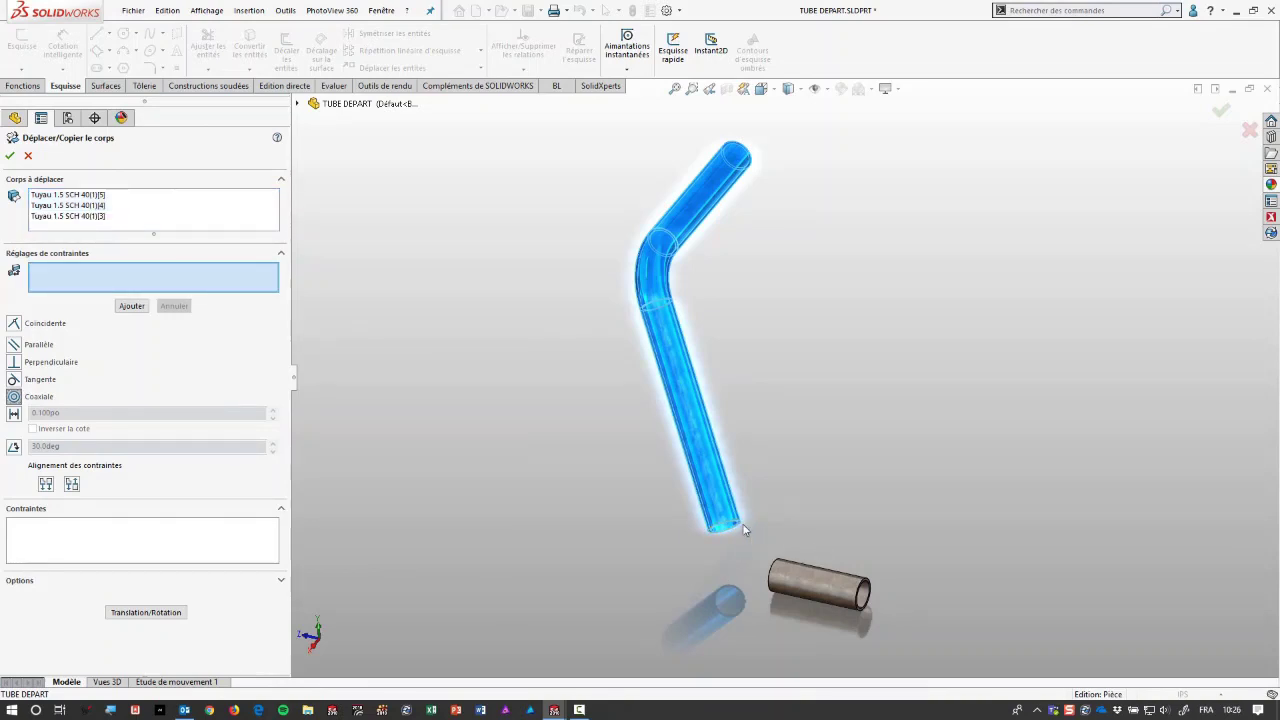
click(737, 524)
click(777, 577)
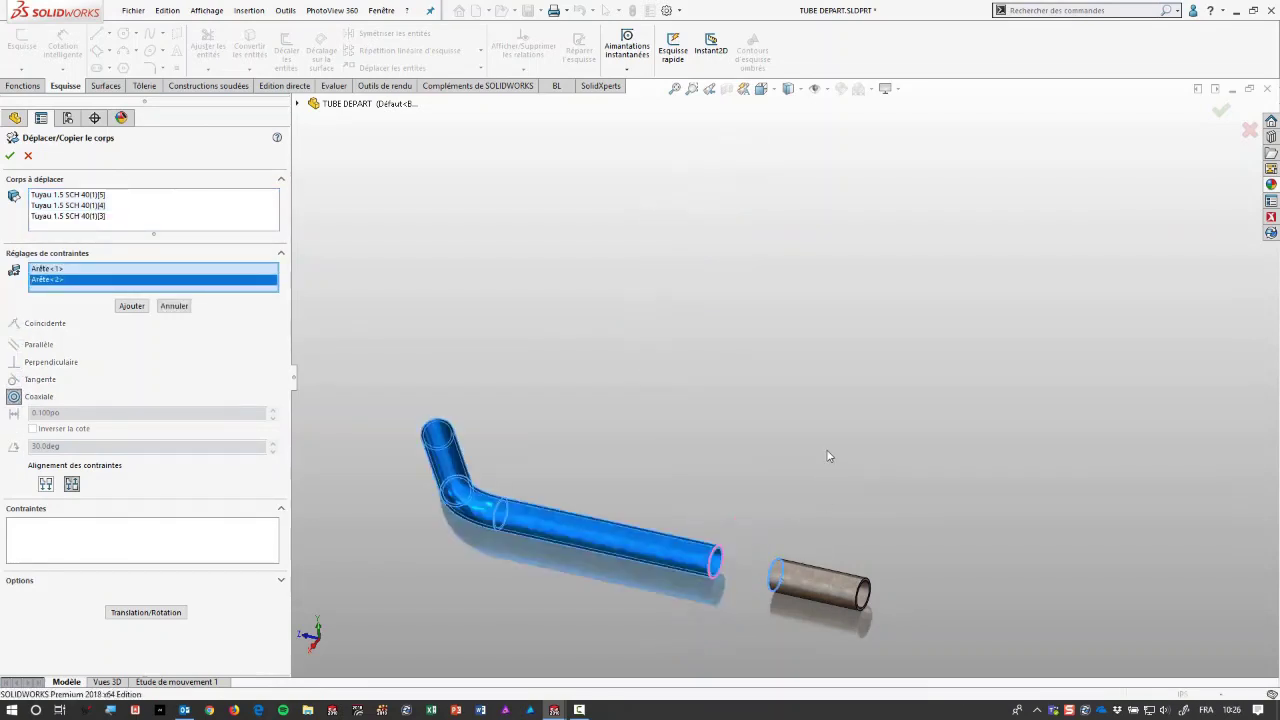
click(131, 306)
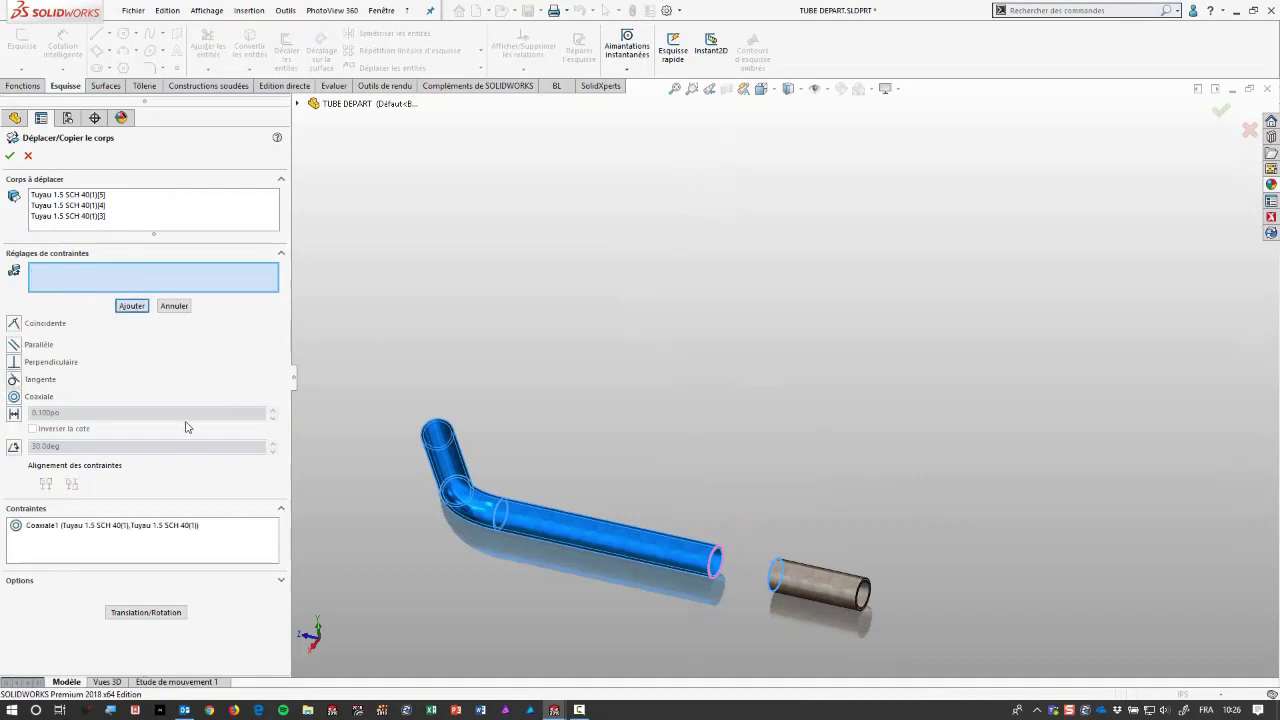
Add a 3.000 in distance constraint between the facing tube end faces.
click(14, 413)
drag(108, 413, 2, 413)
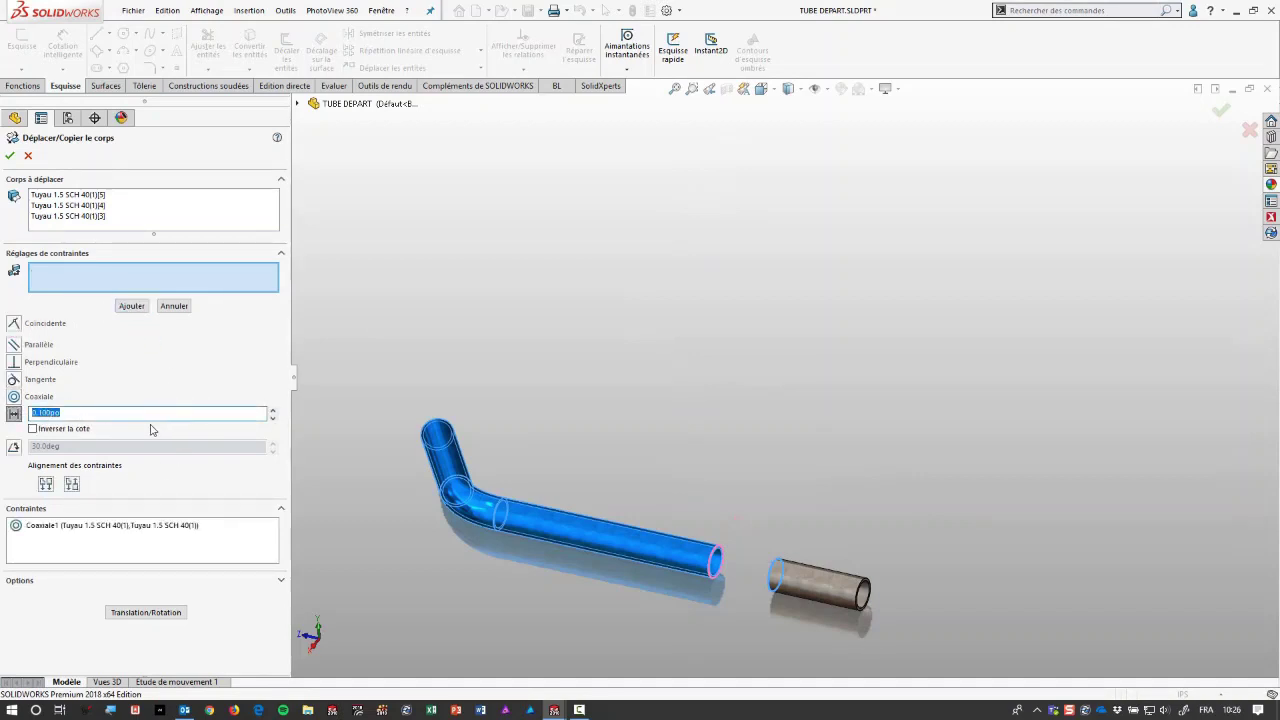
text(3)
key(Return)
scroll(728, 535, down, 2)
scroll(737, 508, down, 2)
scroll(700, 360, down, 3)
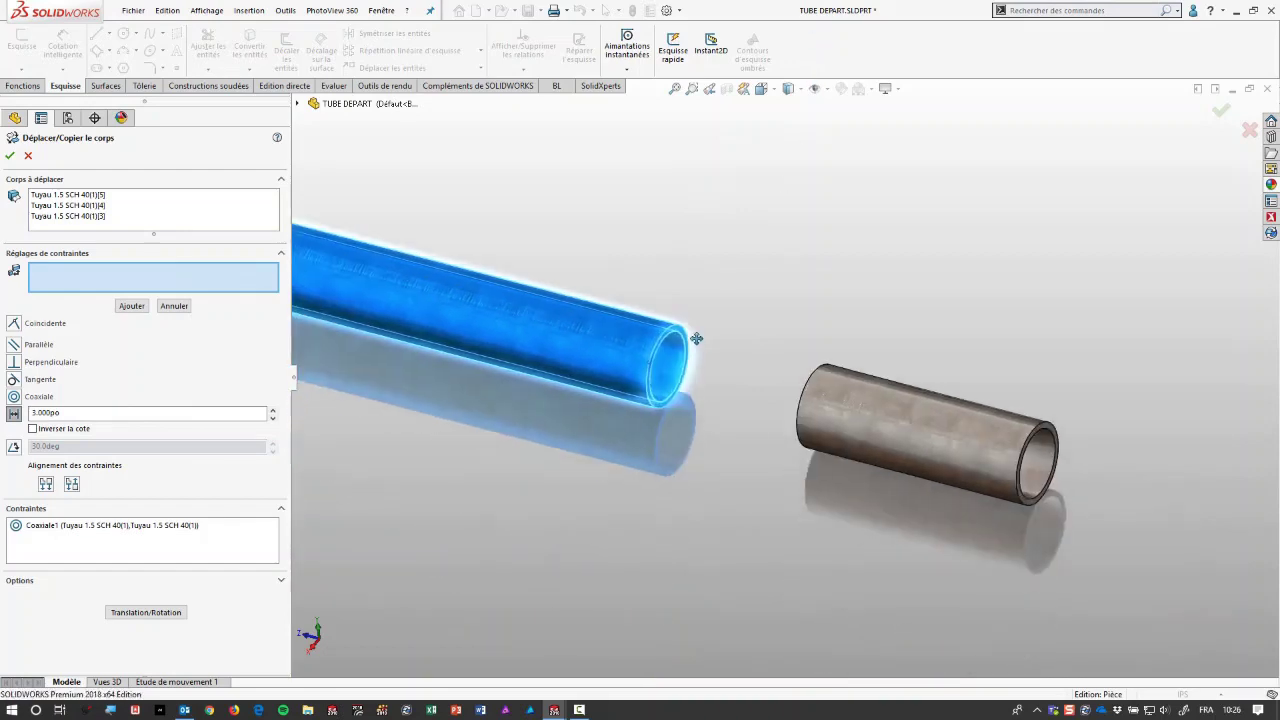
scroll(696, 338, up, 1)
click(665, 330)
mouse_move(700, 323)
middle_down()
mouse_move(897, 372)
mouse_move(900, 388)
middle_up()
click(776, 358)
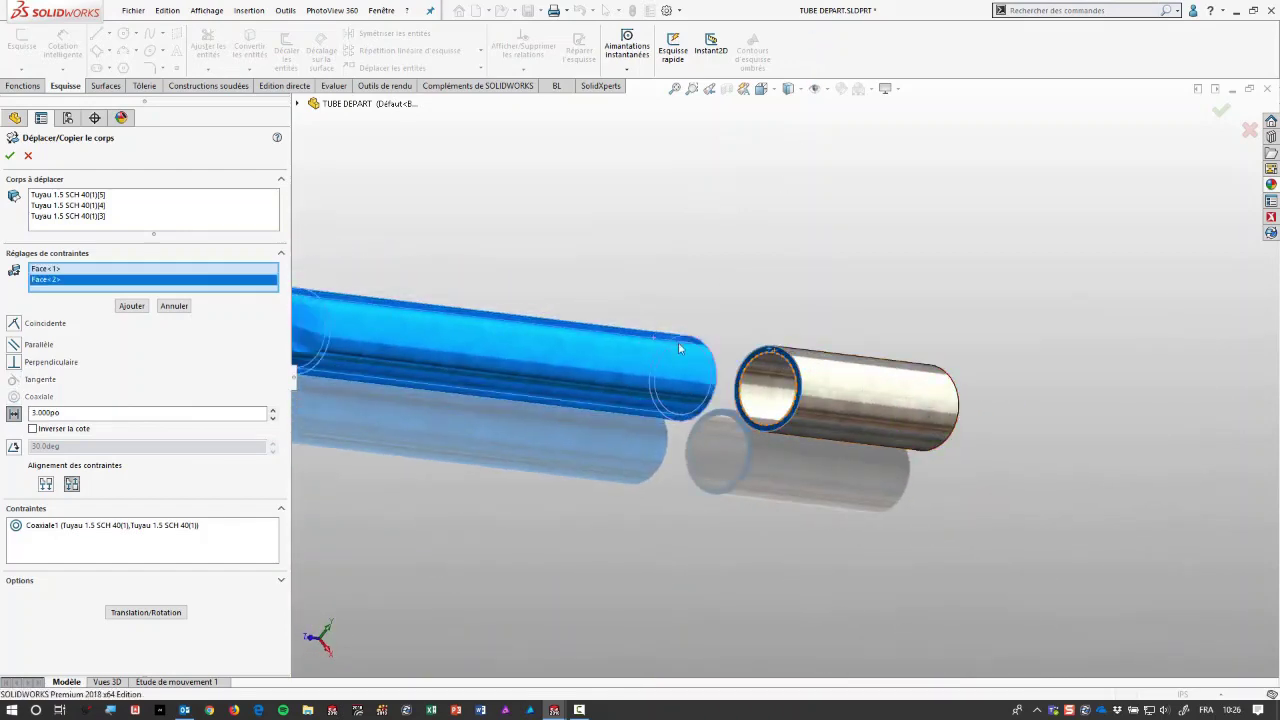
Apply the move and expand Corps-Déplacer/Copier1 to show its Coaxiale1 and Distance1 constraints.
click(10, 157)
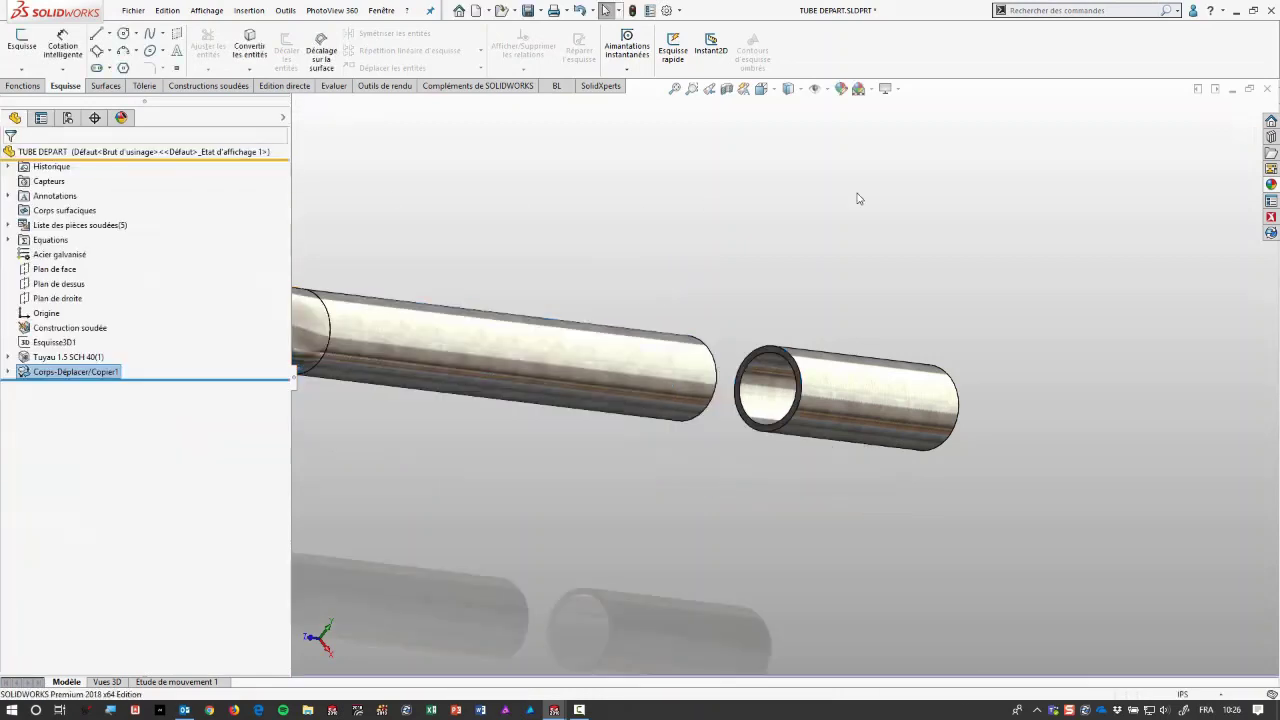
mouse_move(860, 200)
middle_down()
mouse_move(849, 183)
mouse_move(866, 246)
mouse_move(913, 325)
middle_up()
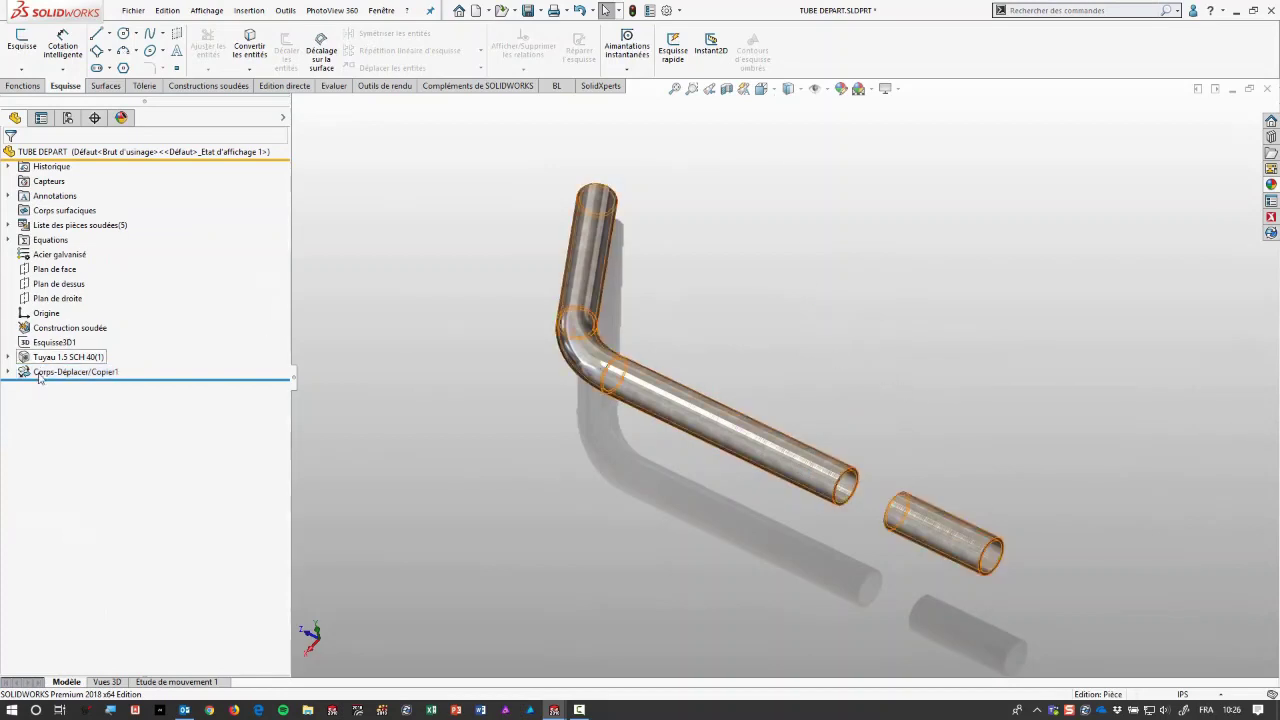
click(8, 372)
Edit Esquisse3D1 to check the bend arc length dimension D7, then exit the sketch.
click(54, 342)
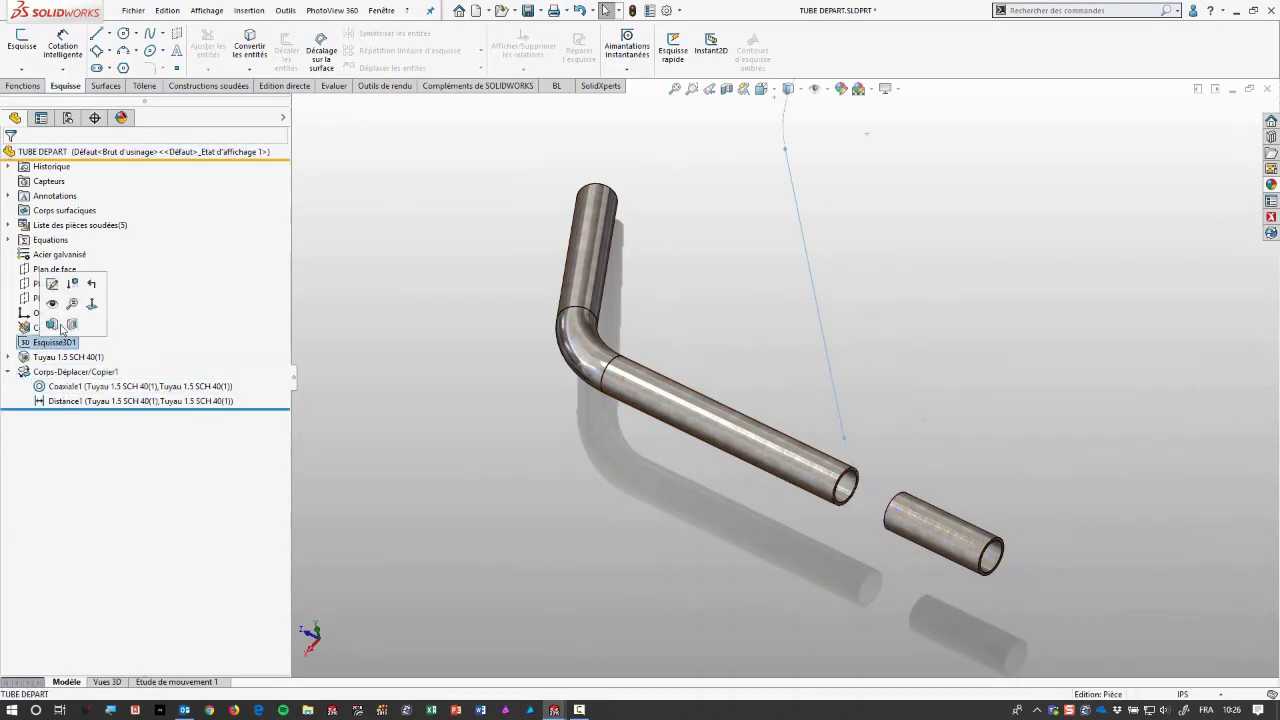
click(44, 284)
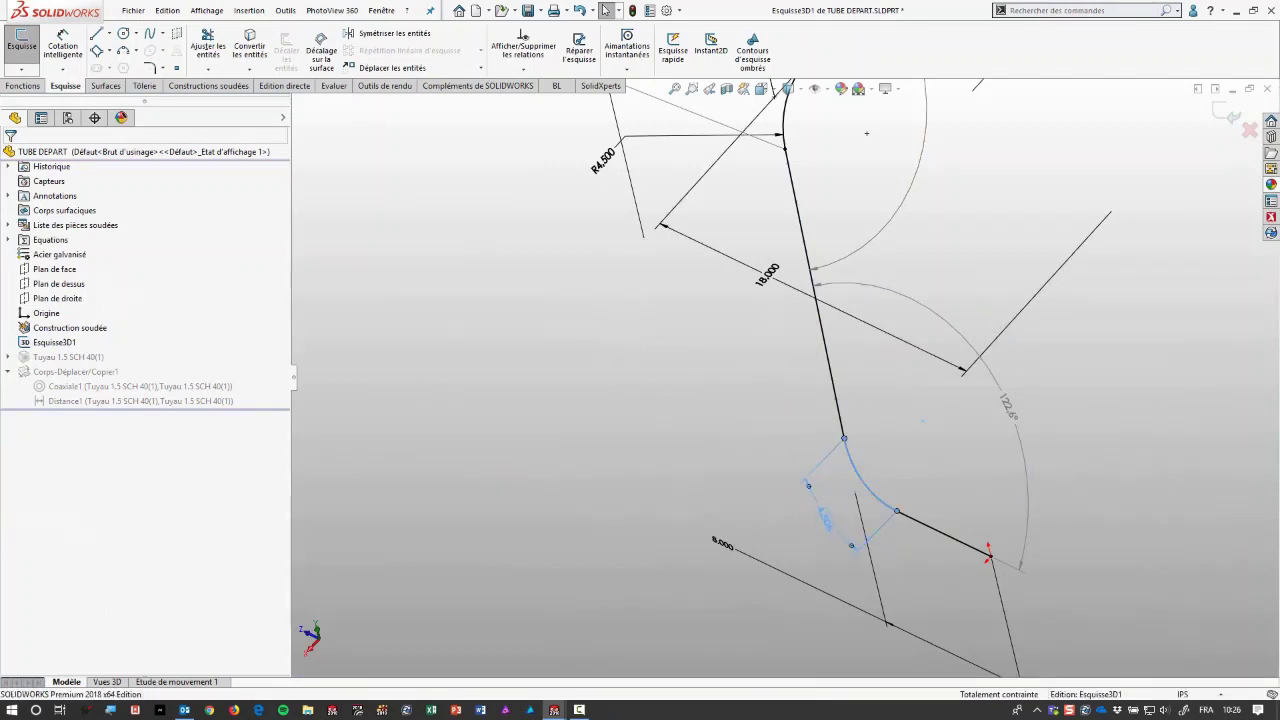
click(826, 520)
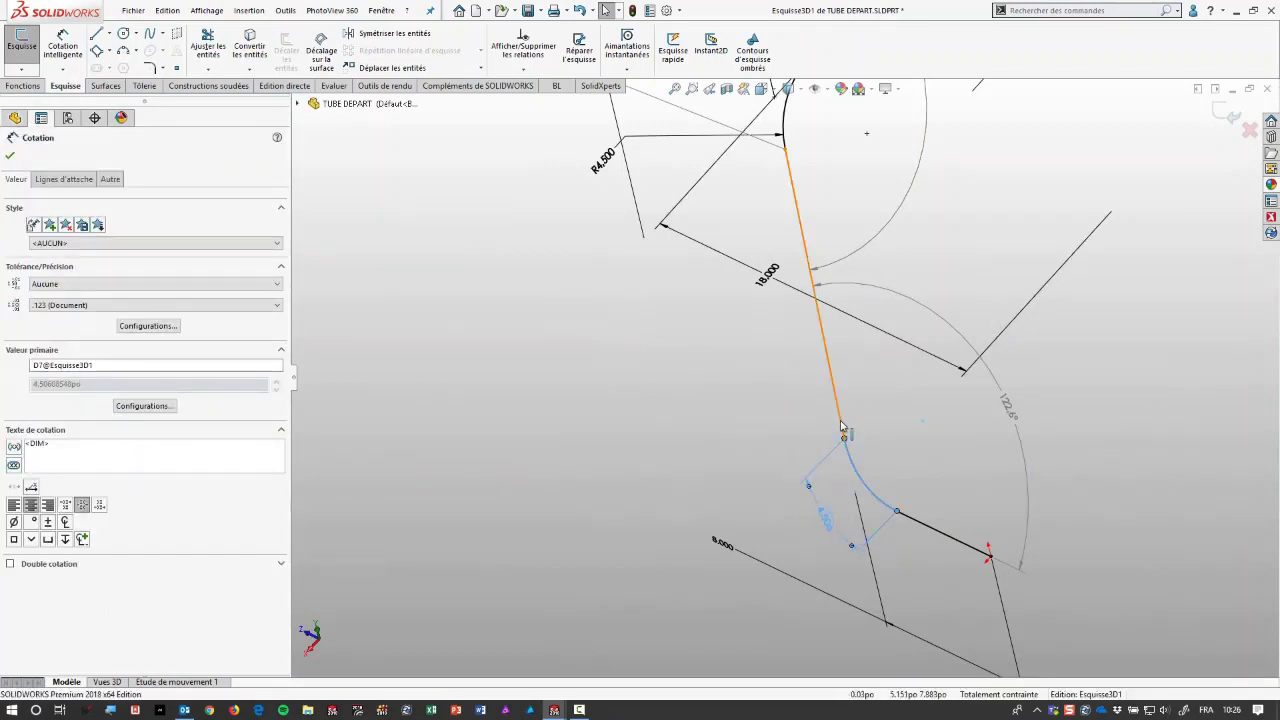
click(884, 501)
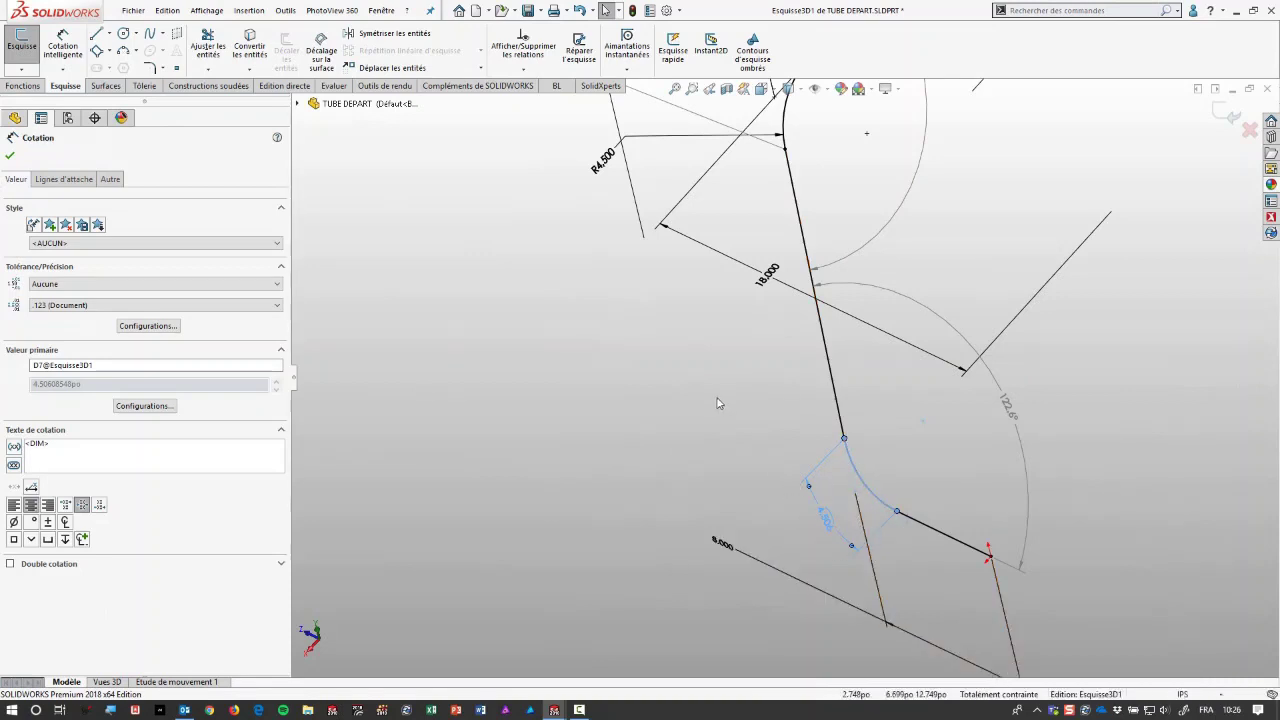
click(416, 467)
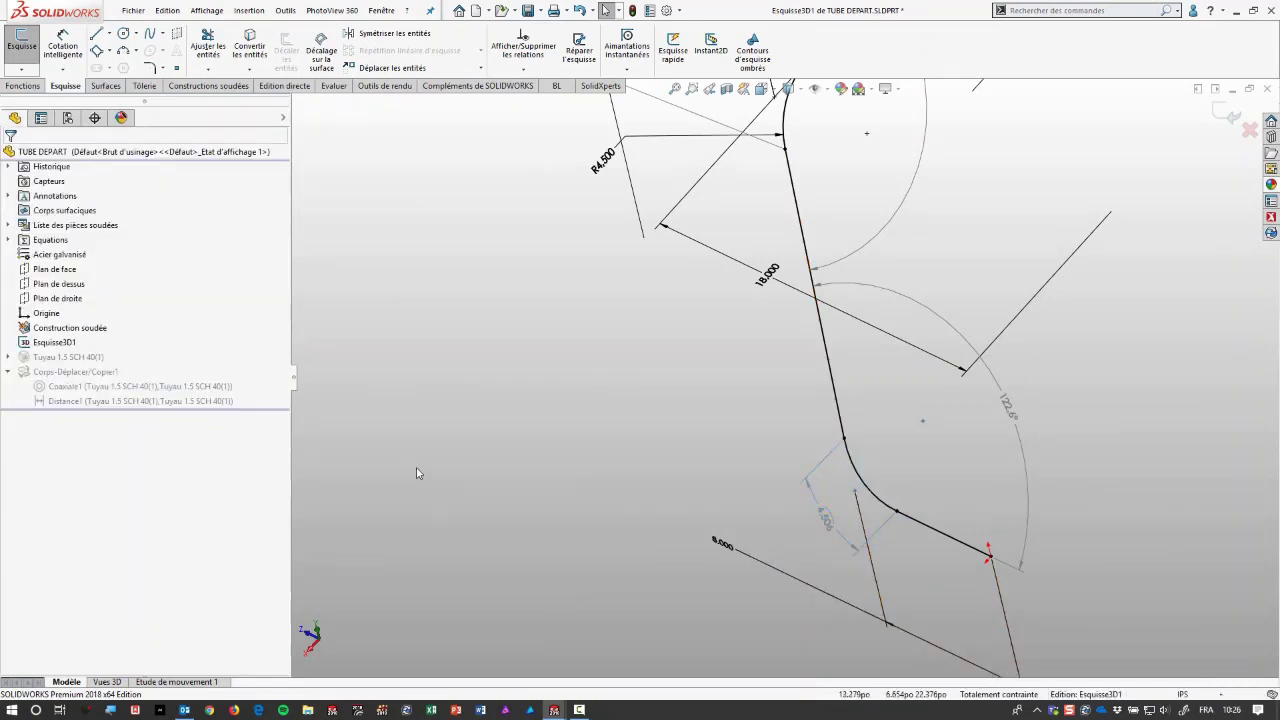
click(1226, 114)
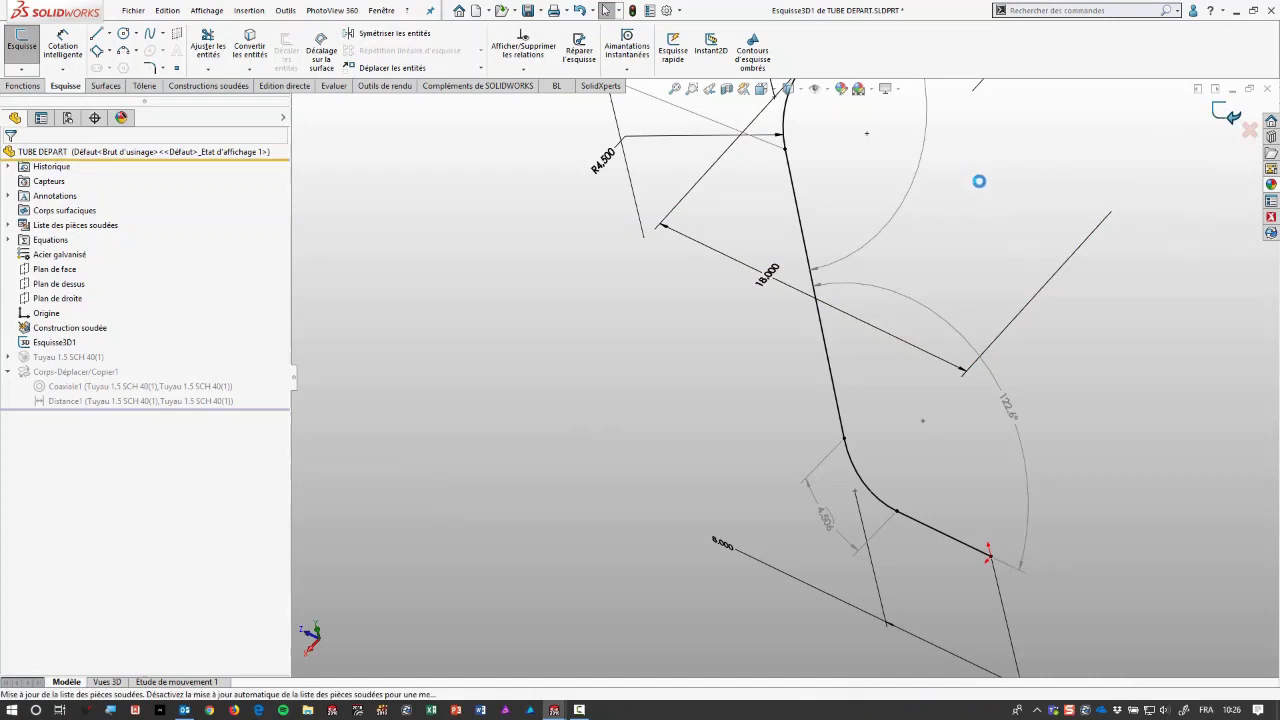
Drive the Distance1 gap with the equation ="D7@Esquisse3D1", about 4.506 in.
click(93, 401)
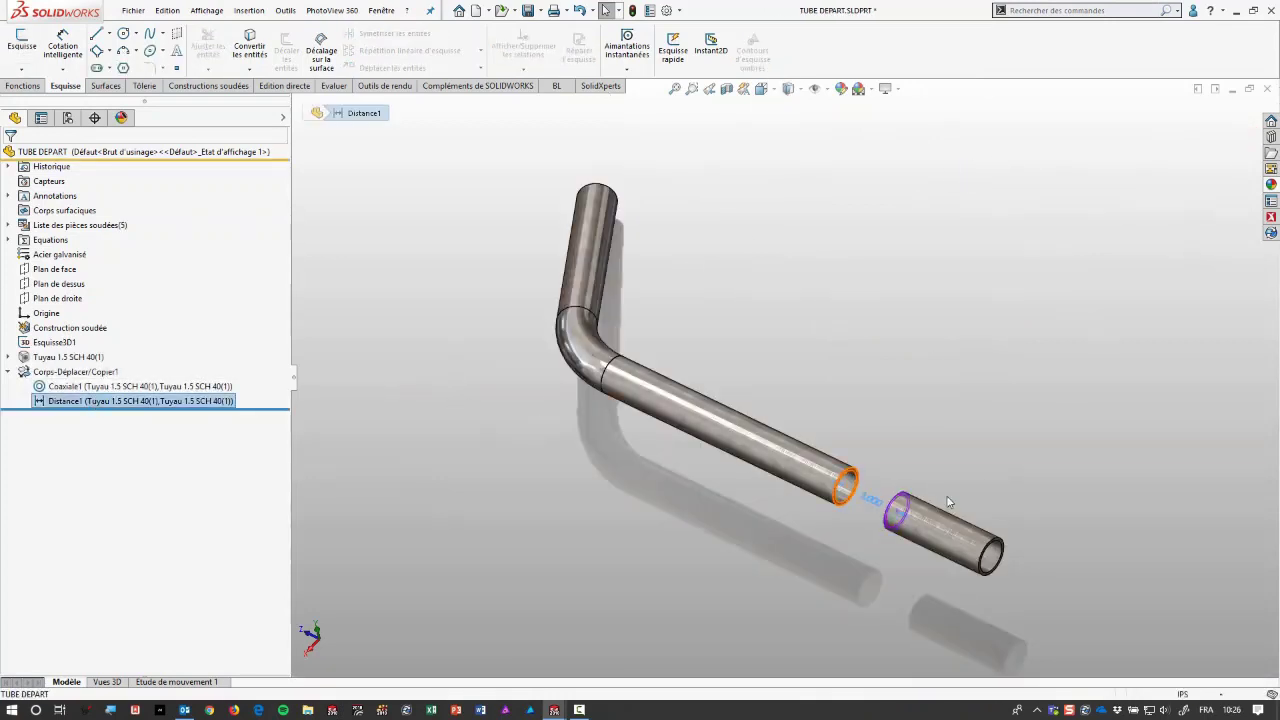
double_click(872, 501)
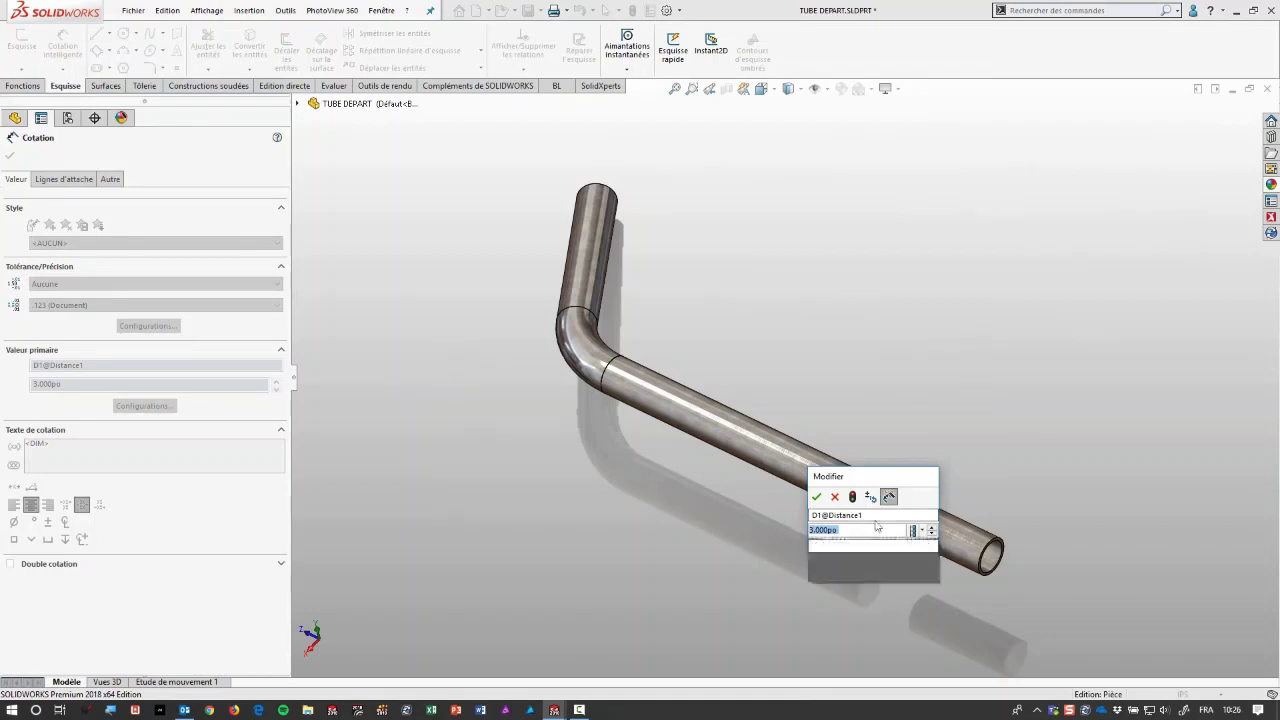
text(=)
click(52, 343)
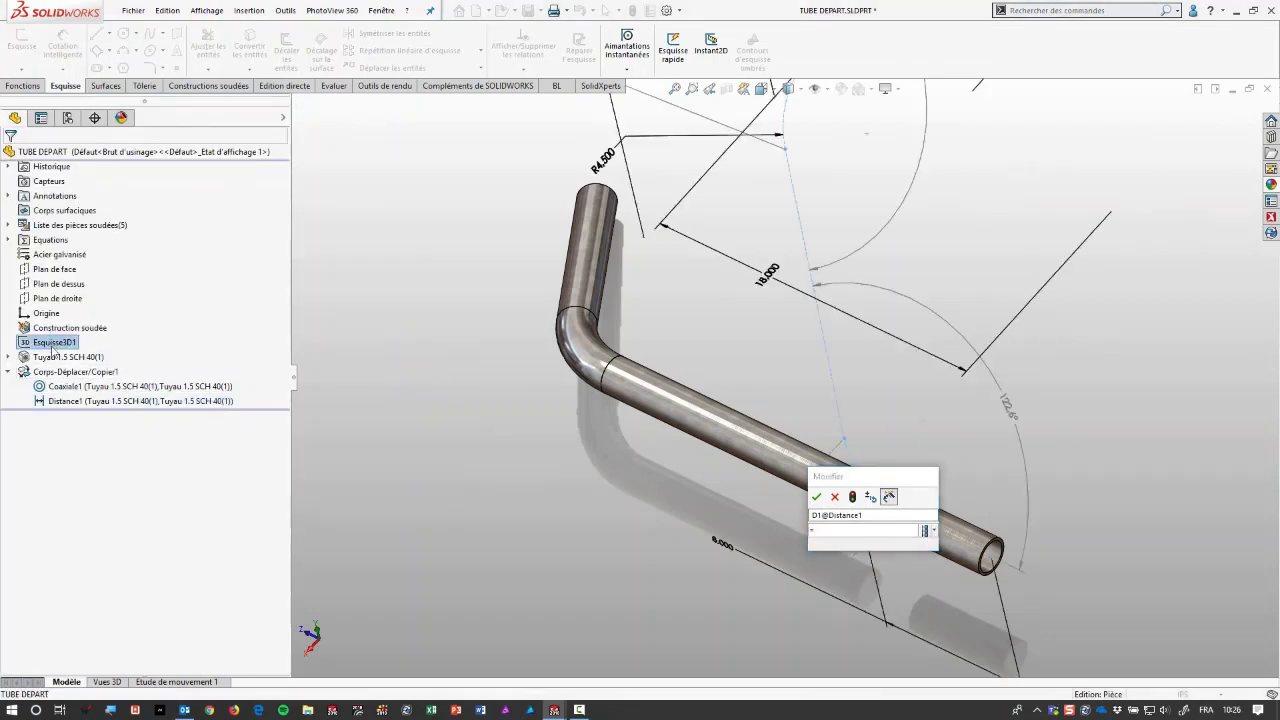
middle_drag(939, 441, 900, 450)
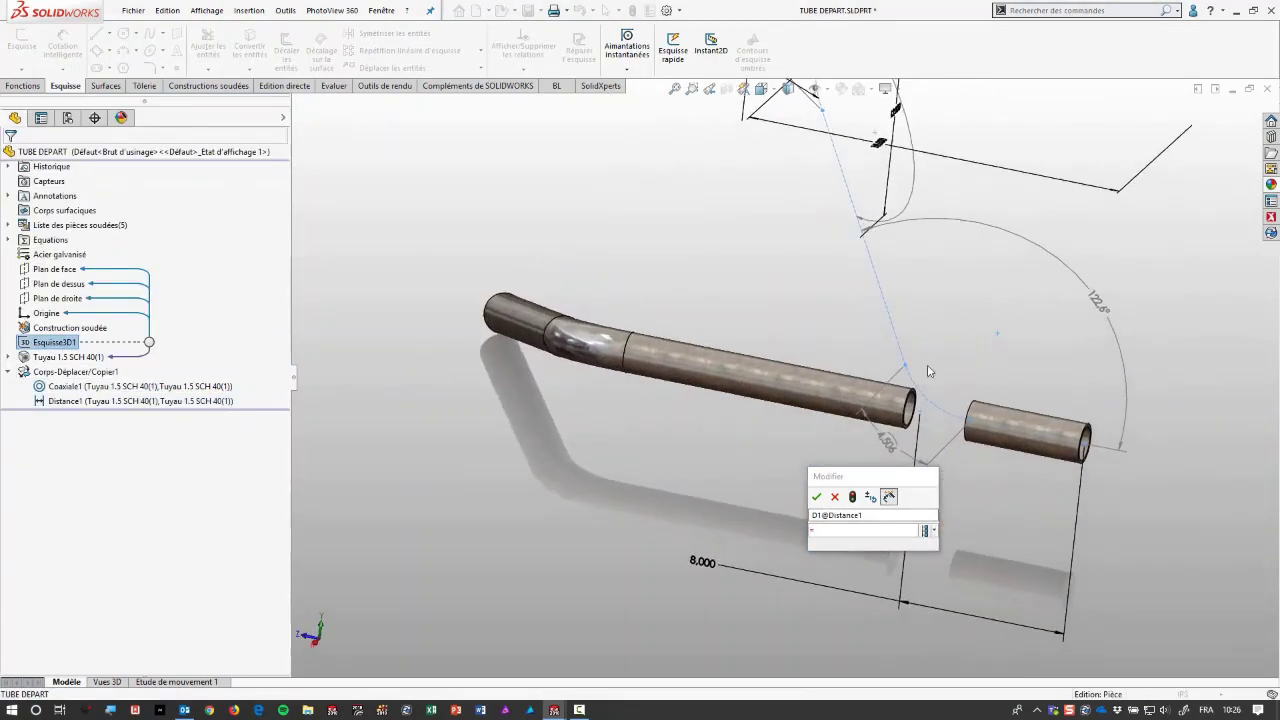
click(884, 440)
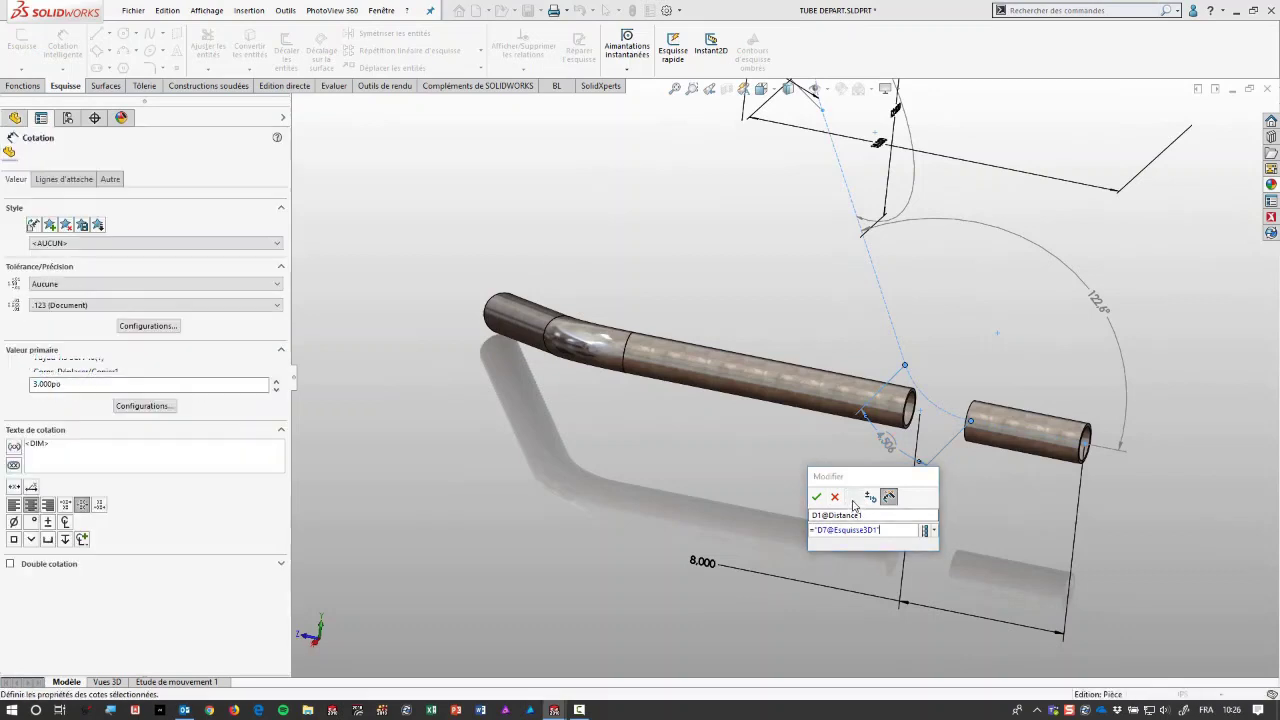
key(Return)
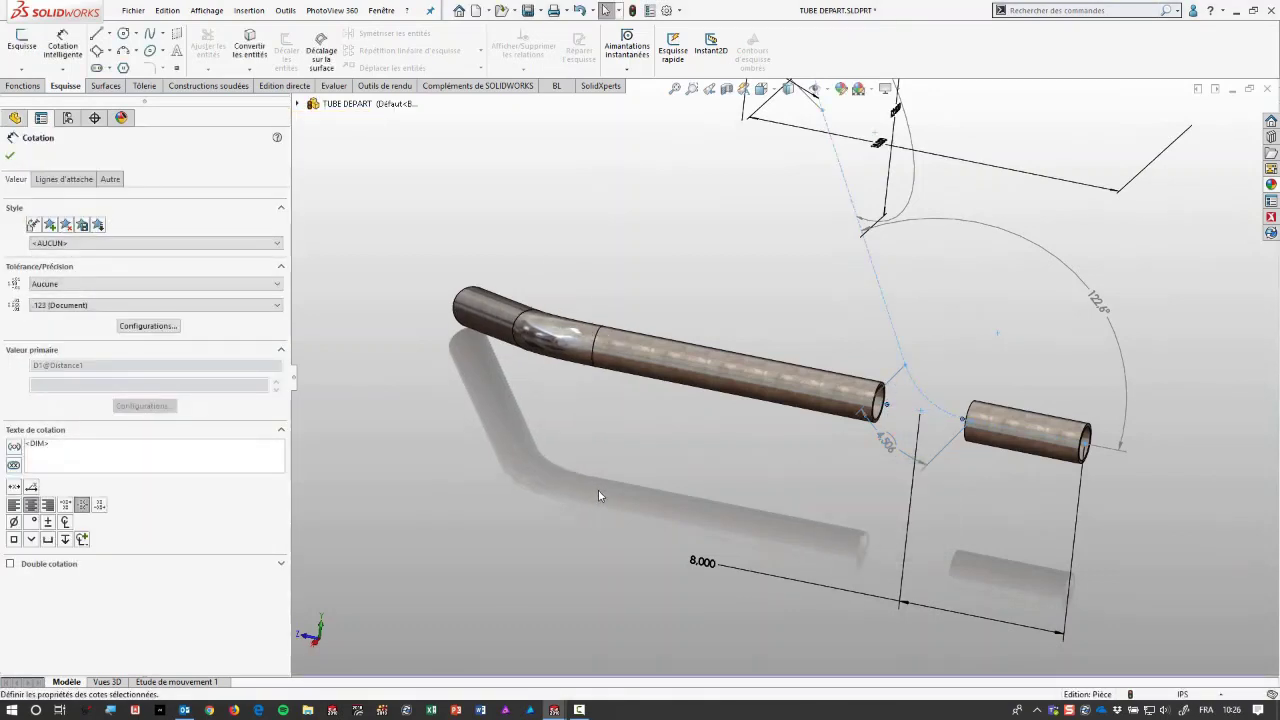
middle_drag(683, 256, 651, 294)
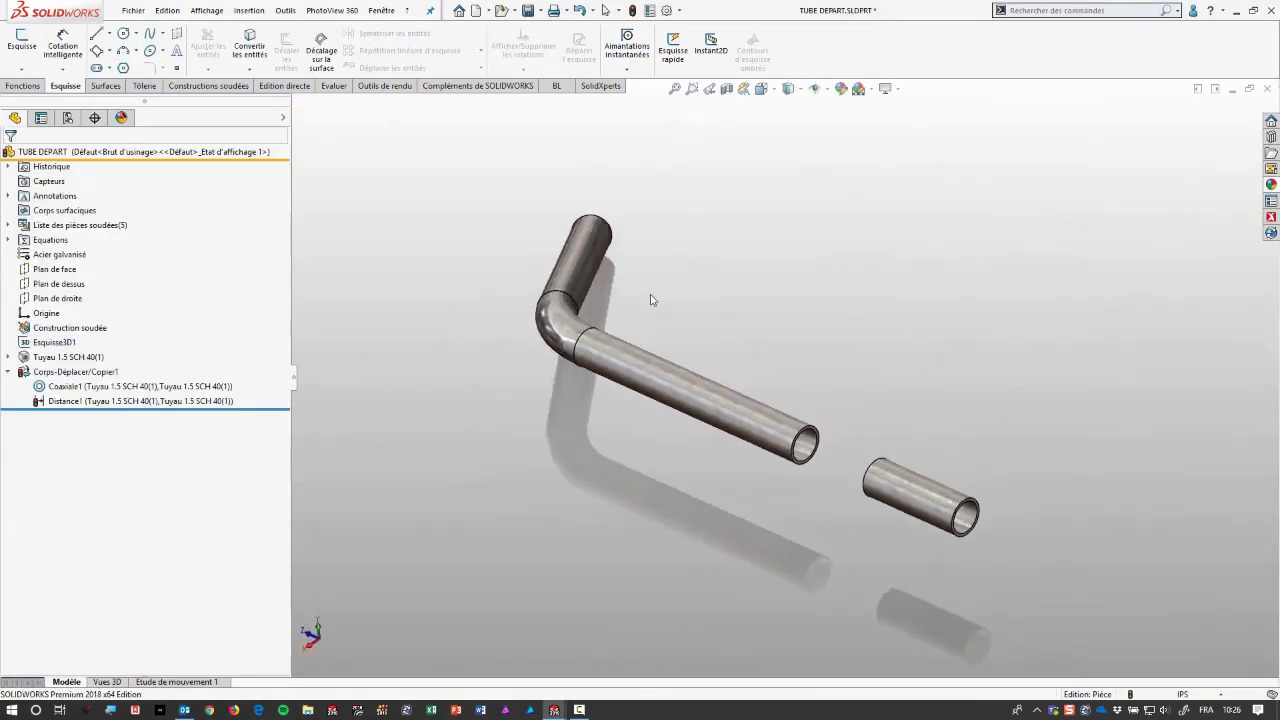
In Equations, multiply D7 by the 1.05 STRETCH FACTOR variable, making the gap 4.731 in.
right_click(50, 240)
click(80, 248)
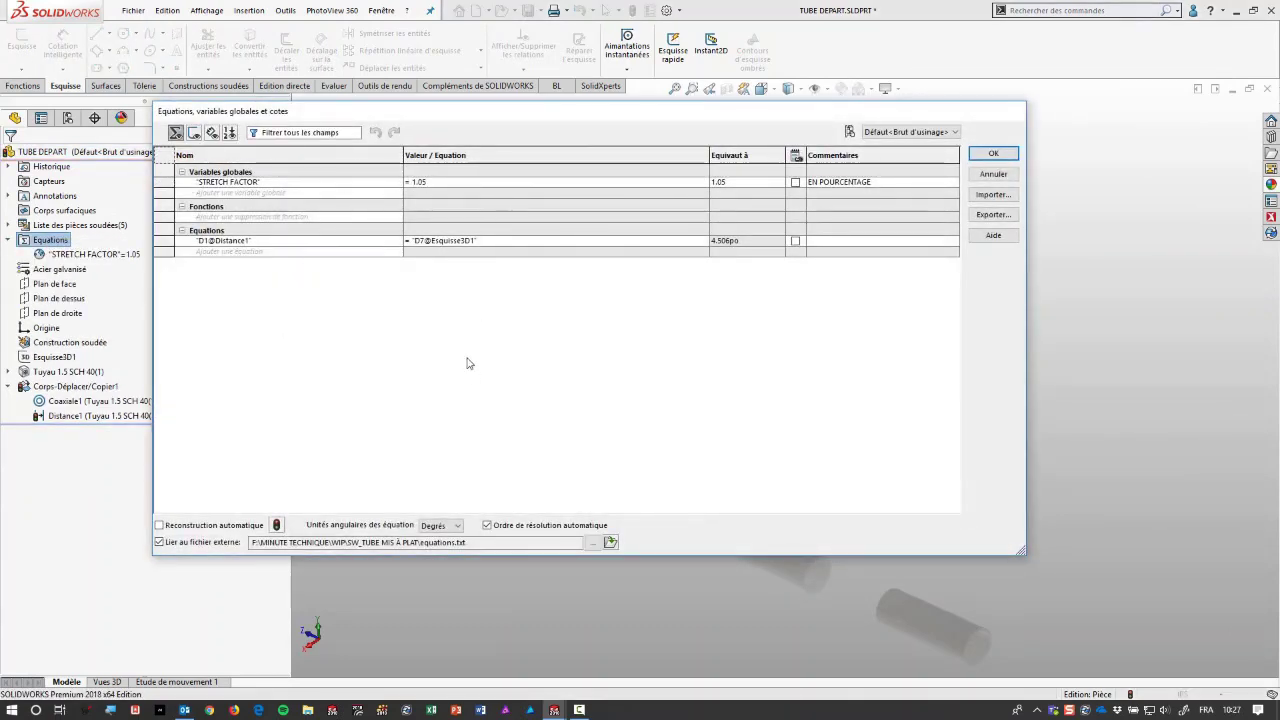
click(501, 240)
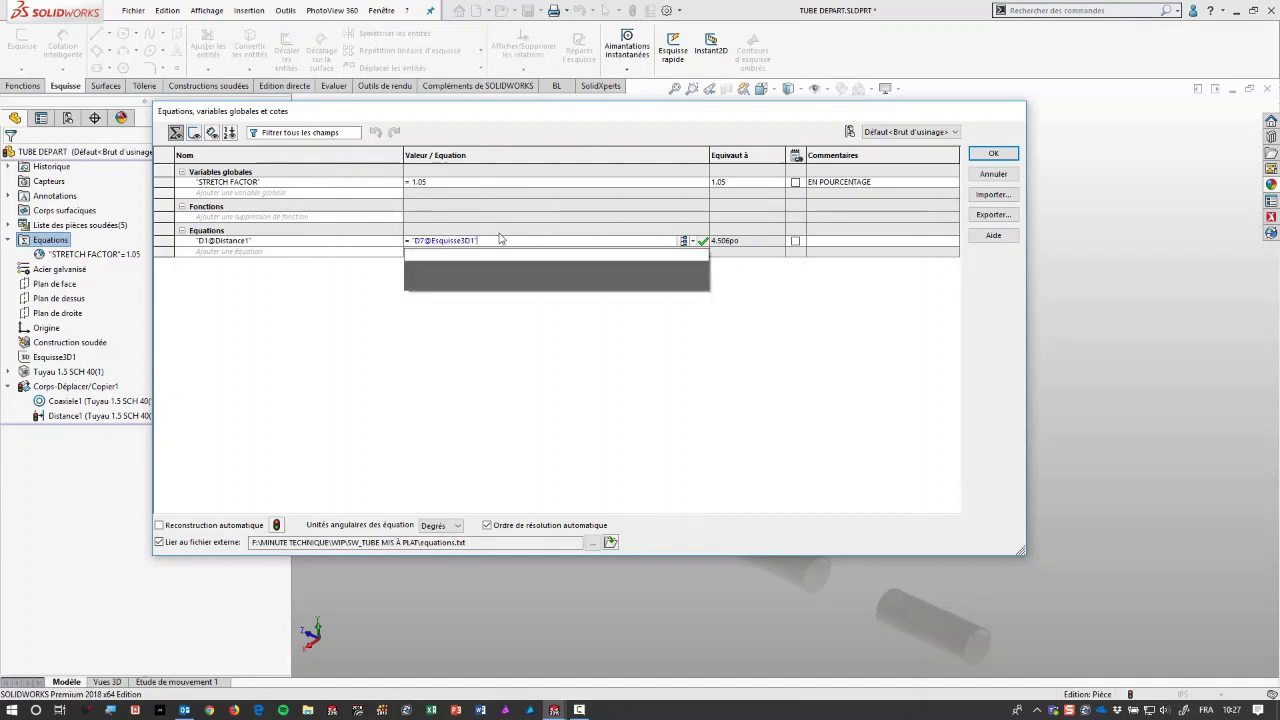
text(*)
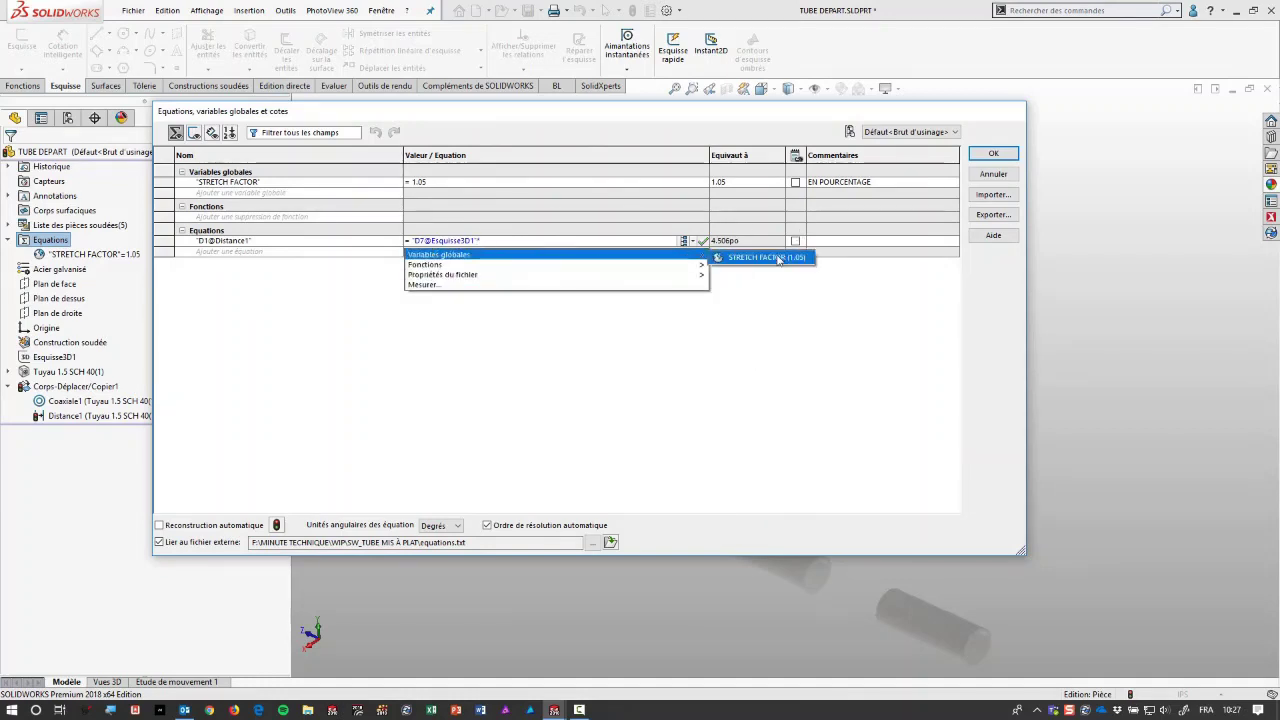
click(779, 258)
click(704, 242)
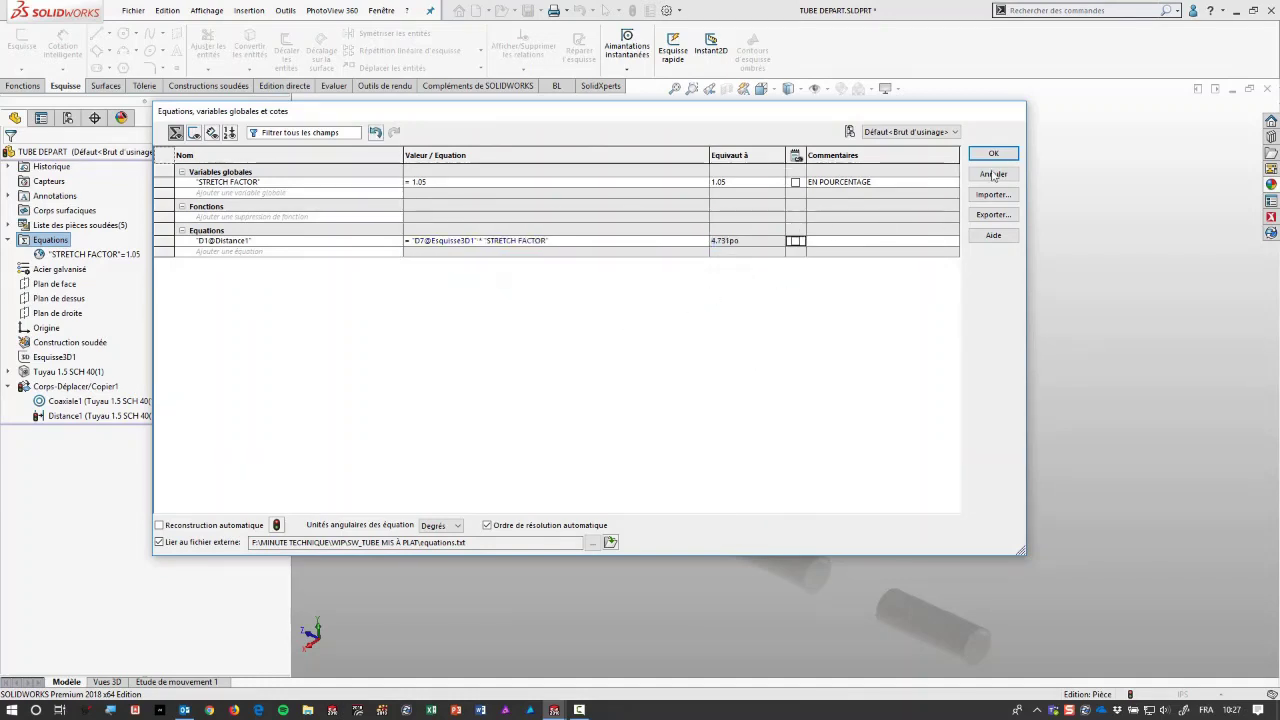
click(993, 153)
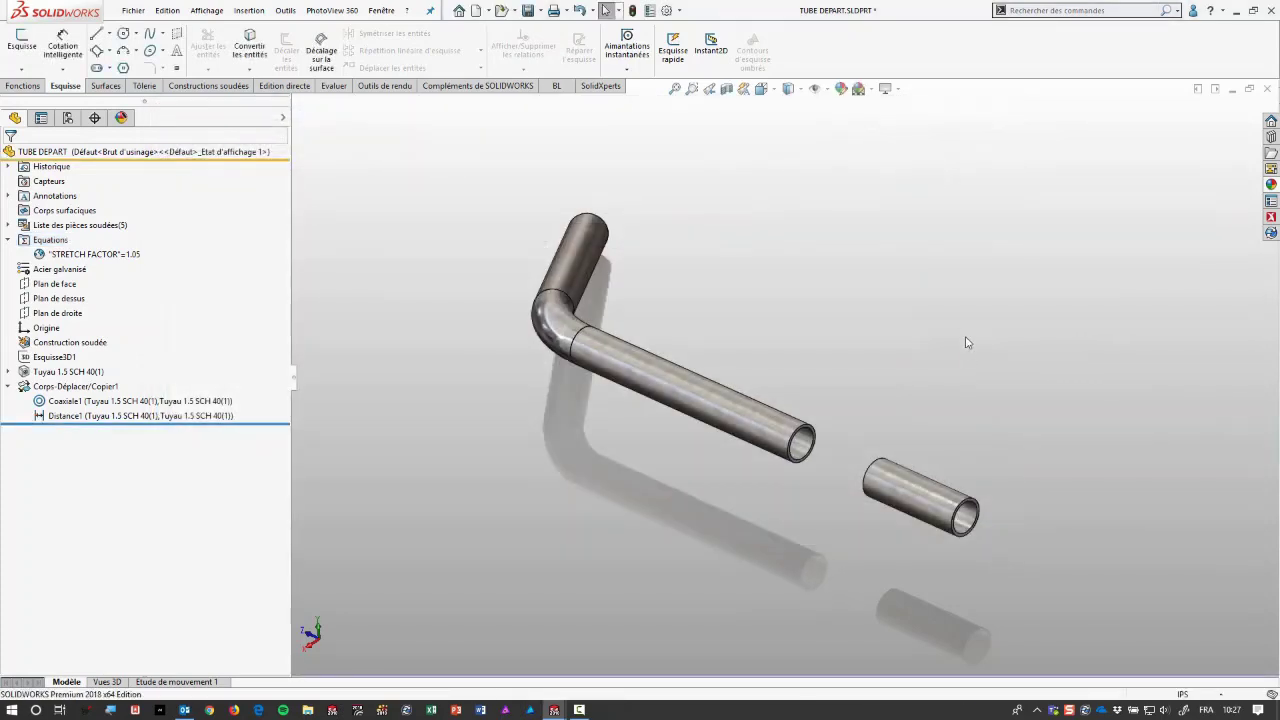
Create 3D sketch Esquisse3D2 with one line joining the two tube ends across the gap.
click(23, 71)
click(41, 100)
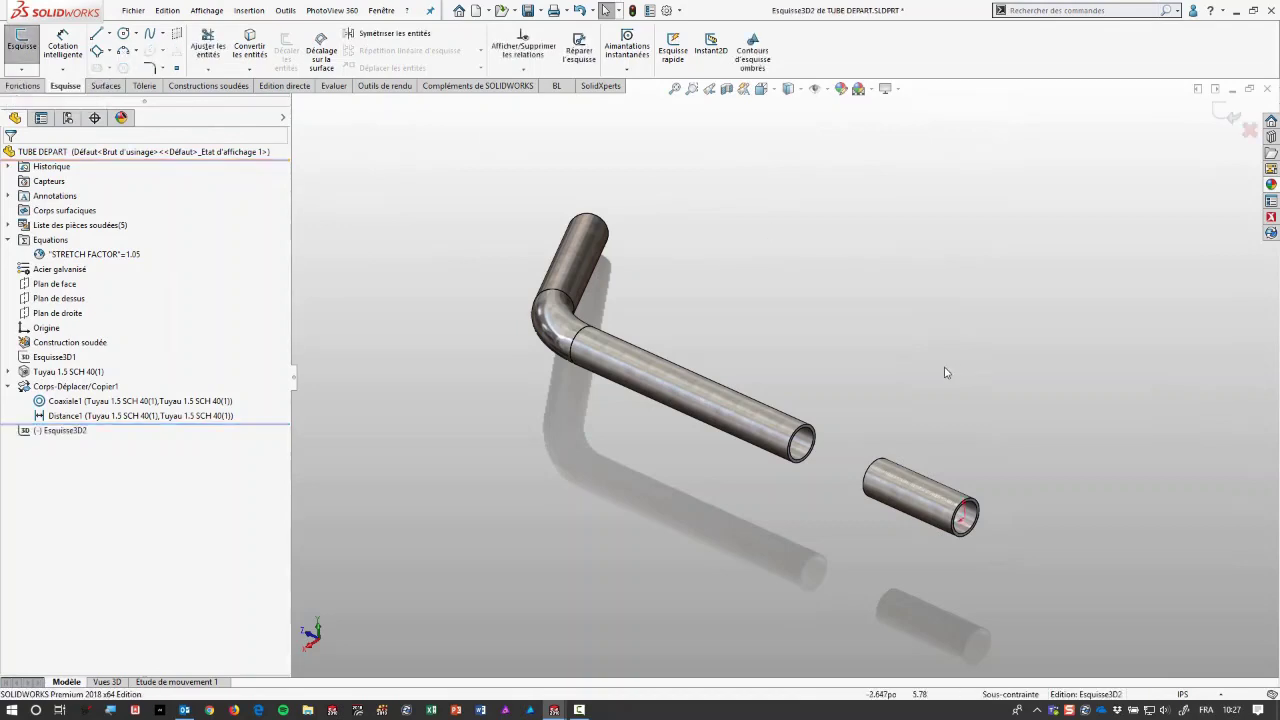
key(s)
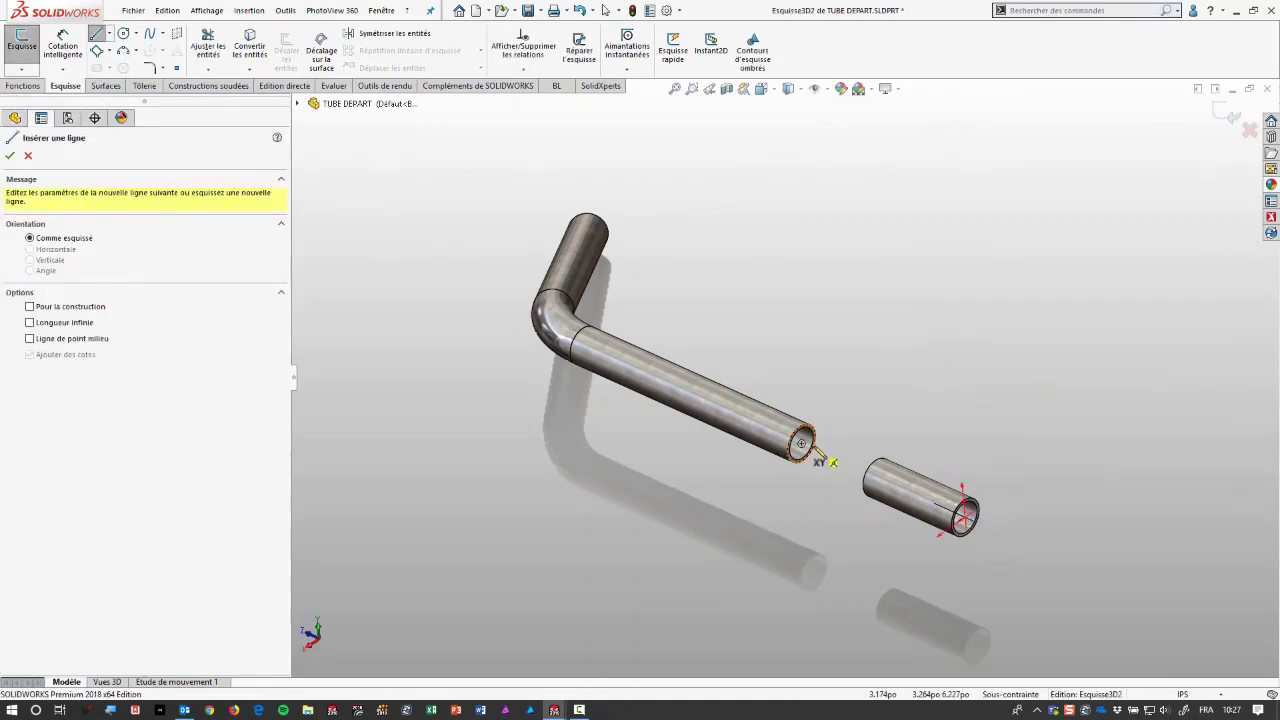
click(801, 443)
middle_drag(920, 431, 1030, 398)
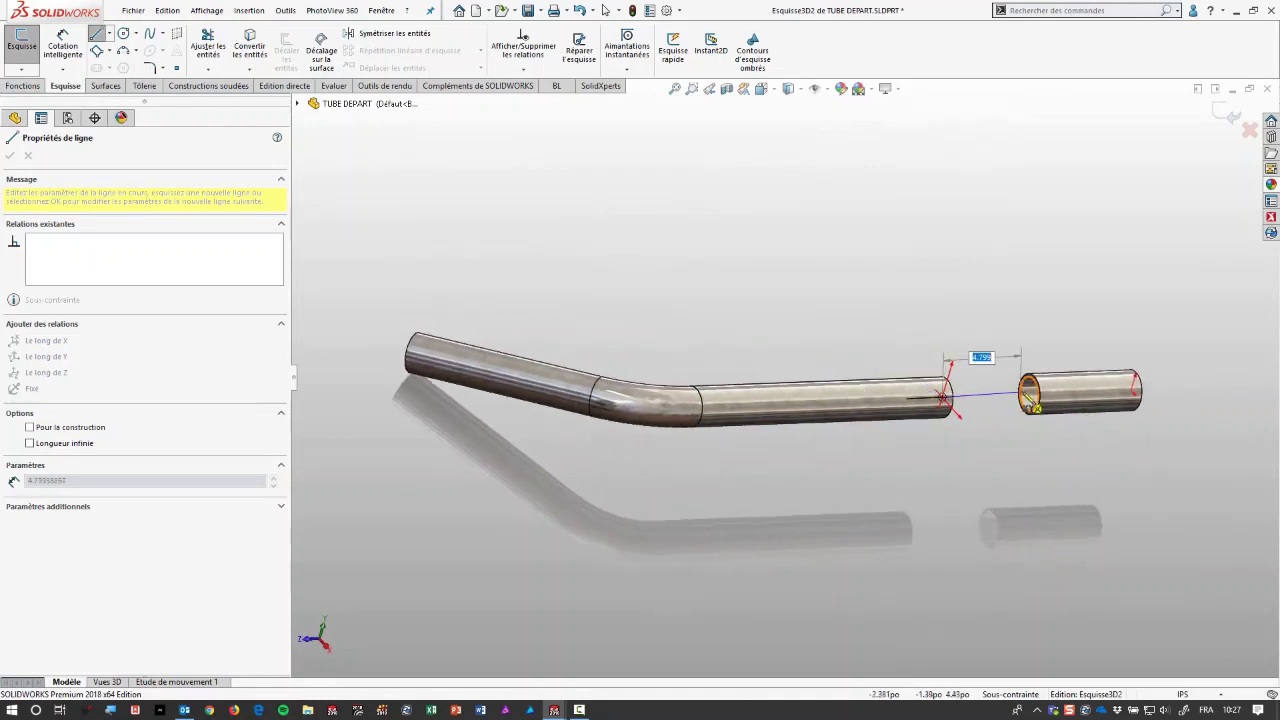
click(1031, 404)
key(Escape)
middle_drag(1049, 271, 1031, 279)
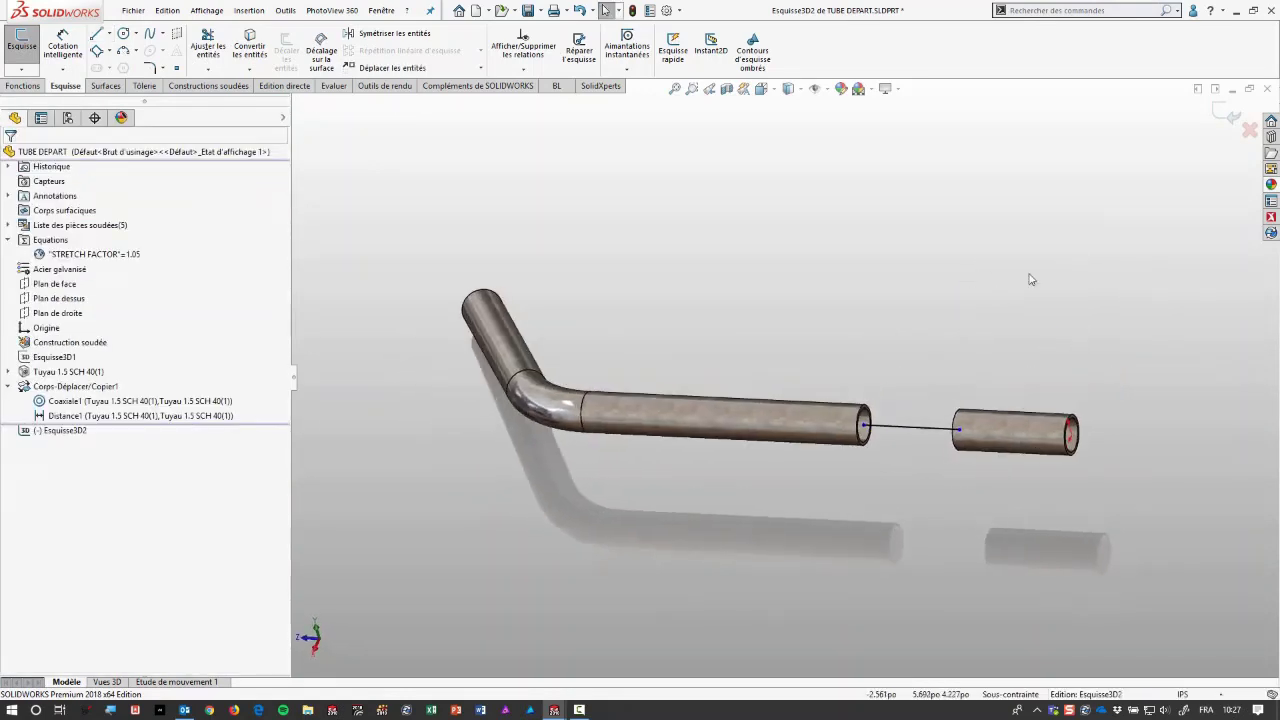
click(1226, 113)
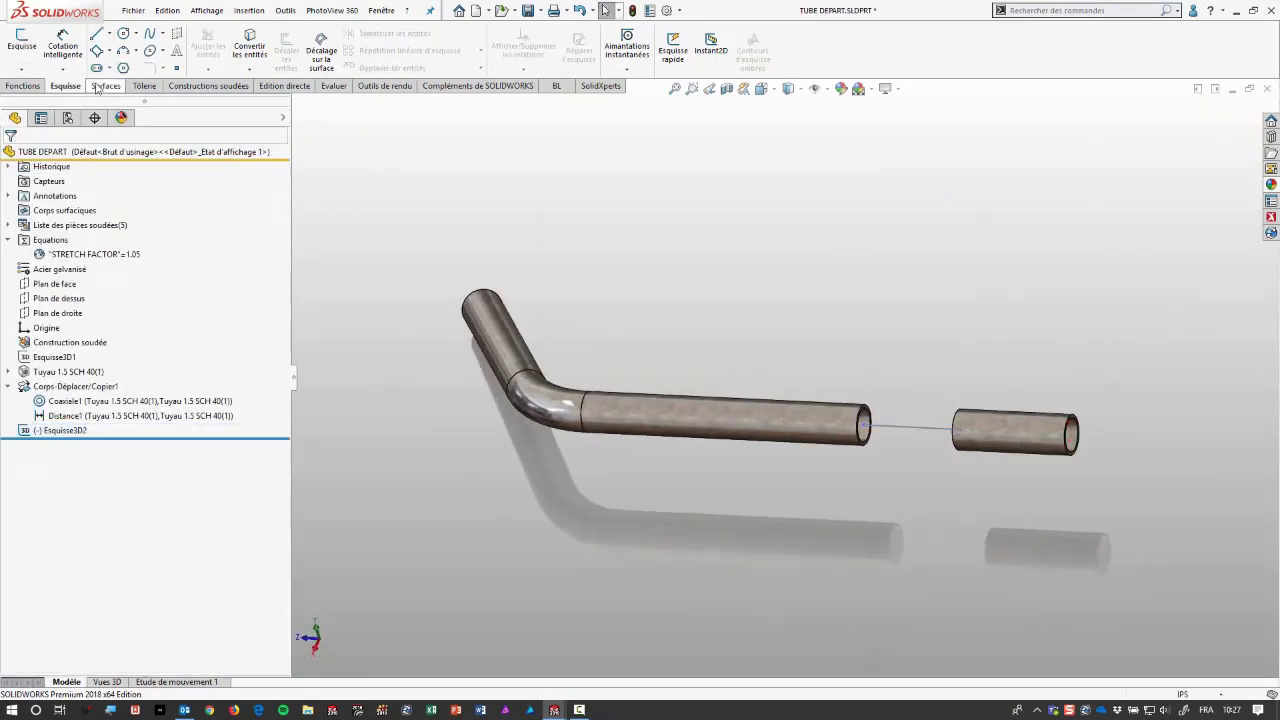
Add a 1.5 SCH 40 structural member pipe along Ligne1 of Esquisse3D2 to fill the gap.
click(208, 85)
click(121, 45)
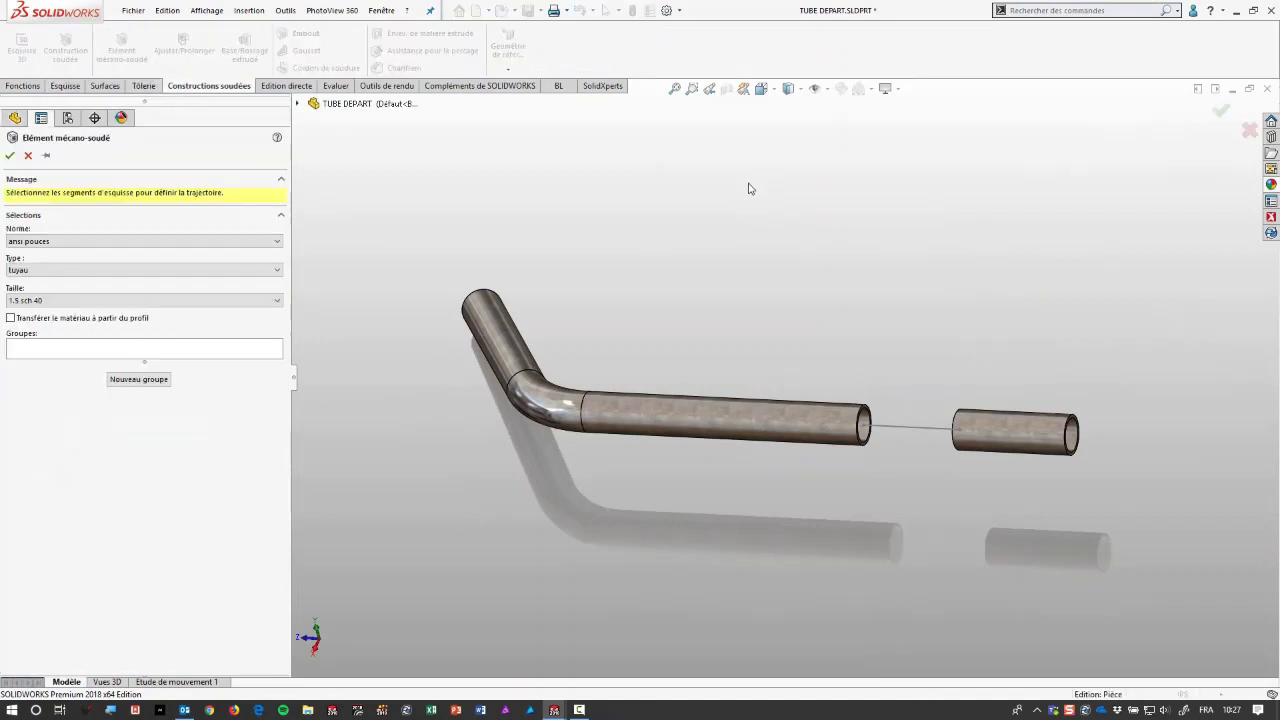
click(938, 429)
right_click(940, 431)
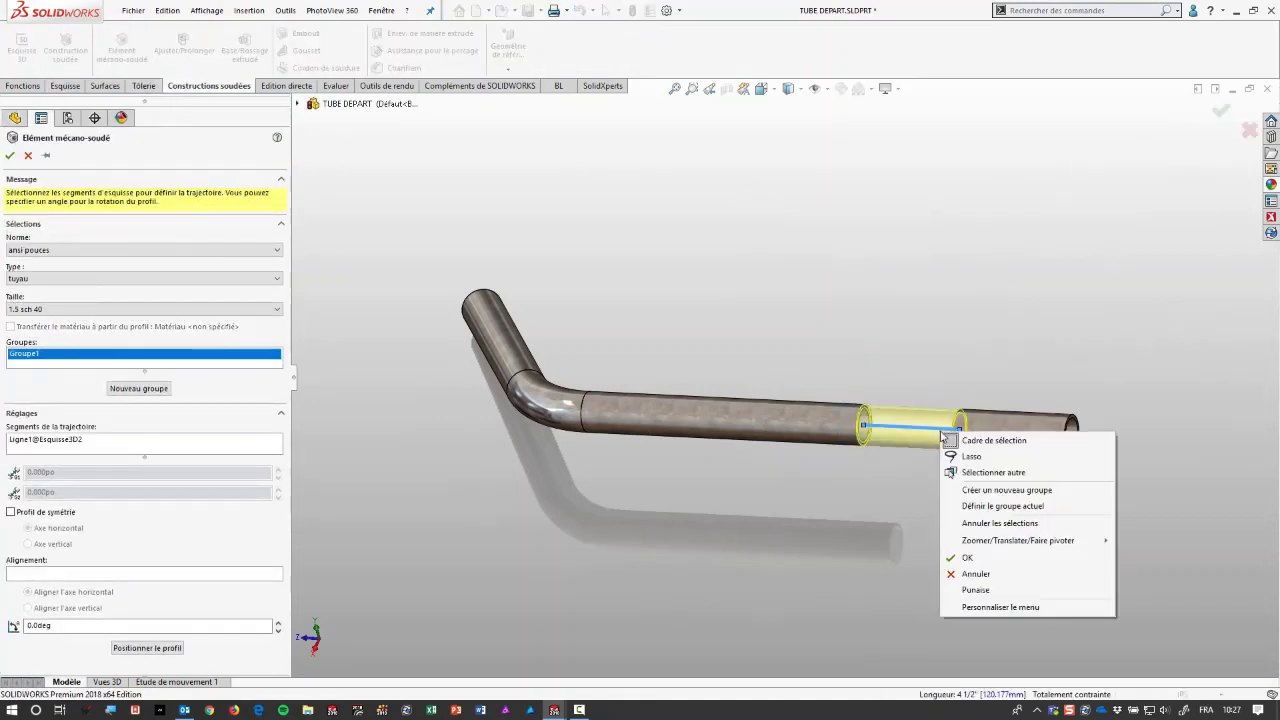
click(974, 562)
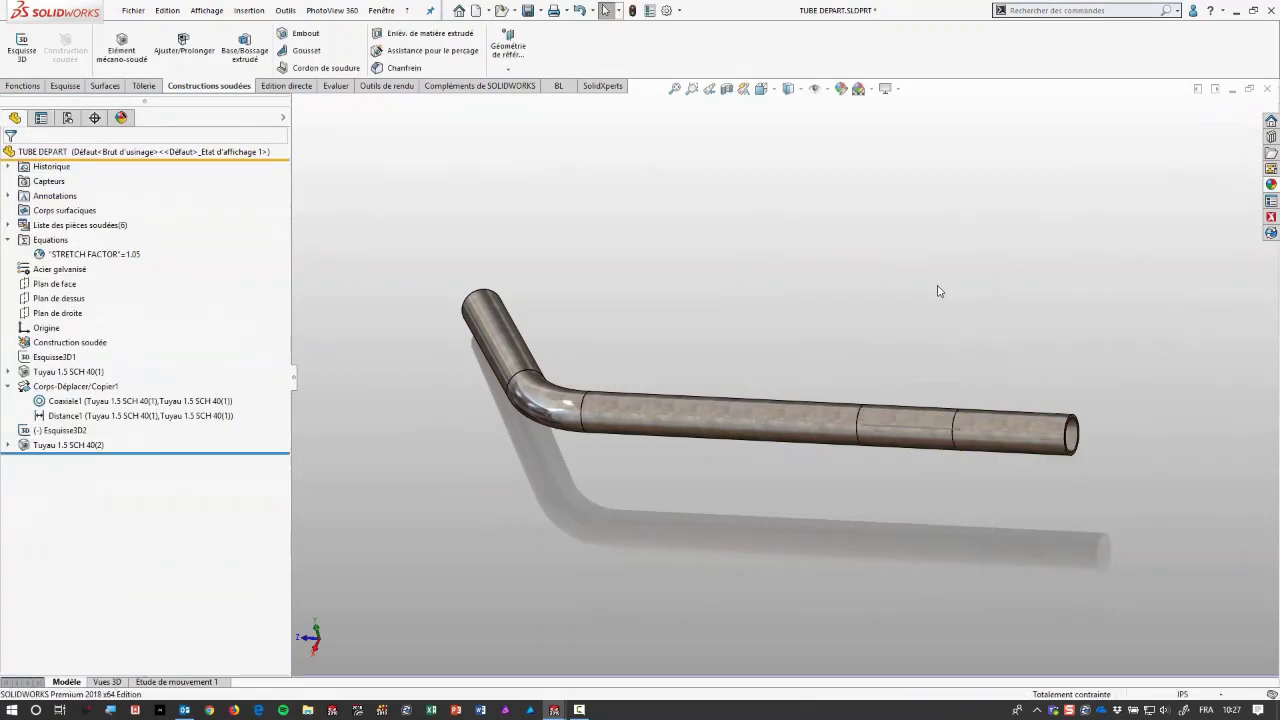
mouse_move(937, 289)
middle_down()
mouse_move(937, 357)
mouse_move(749, 458)
middle_up()
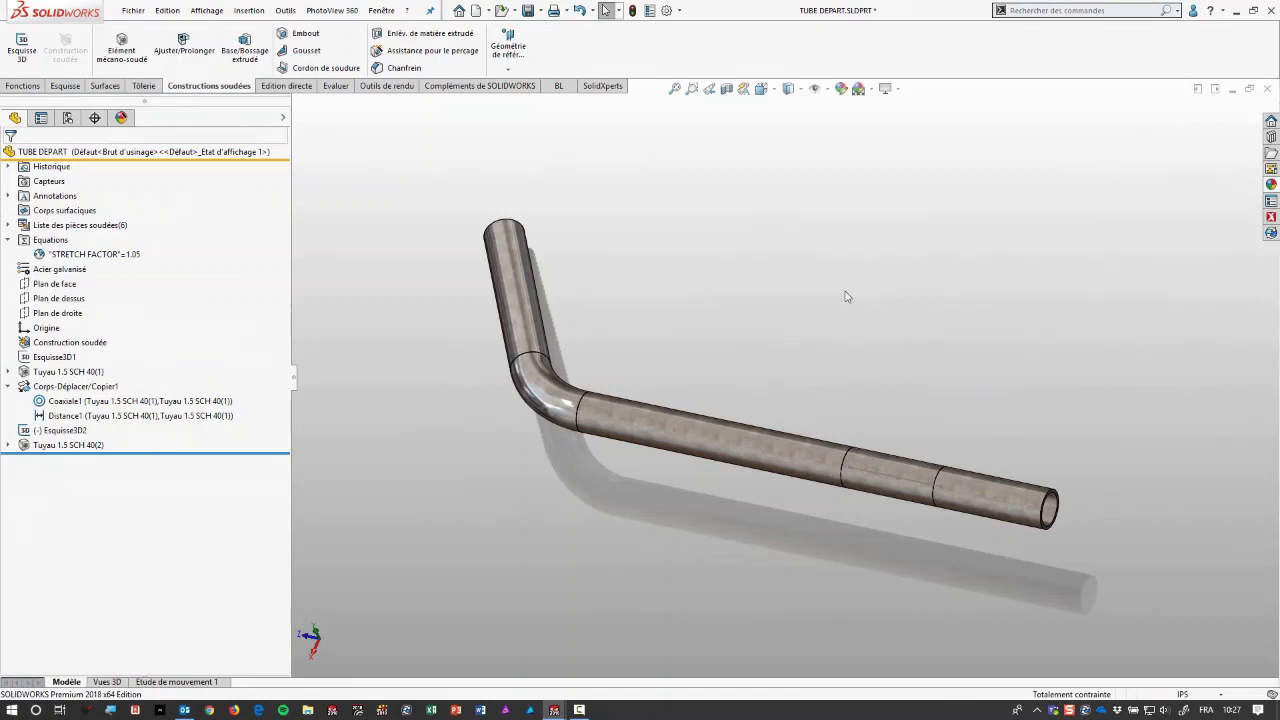
key(ctrl+Tab)
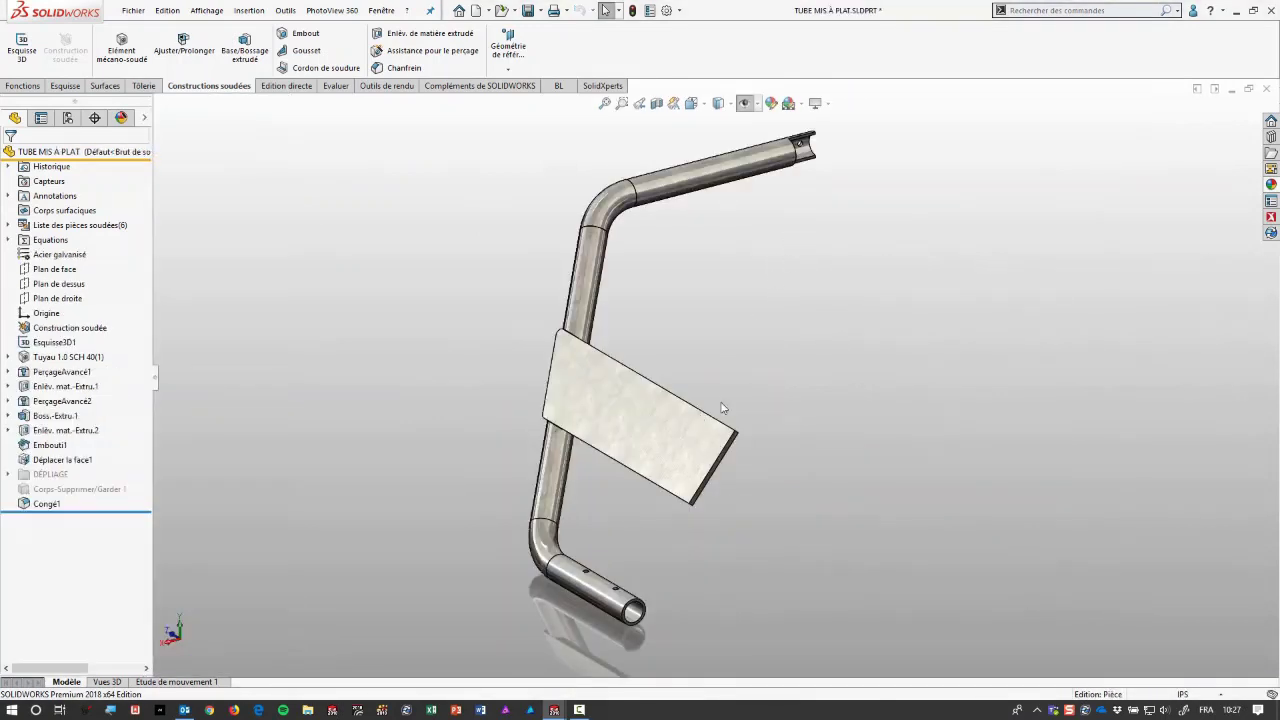
Activate the DÉPLIÉ configuration of TUBE MIS À PLAT and view the flattened tube.
mouse_move(723, 407)
middle_down()
mouse_move(743, 297)
mouse_move(943, 283)
mouse_move(775, 317)
mouse_move(794, 291)
middle_up()
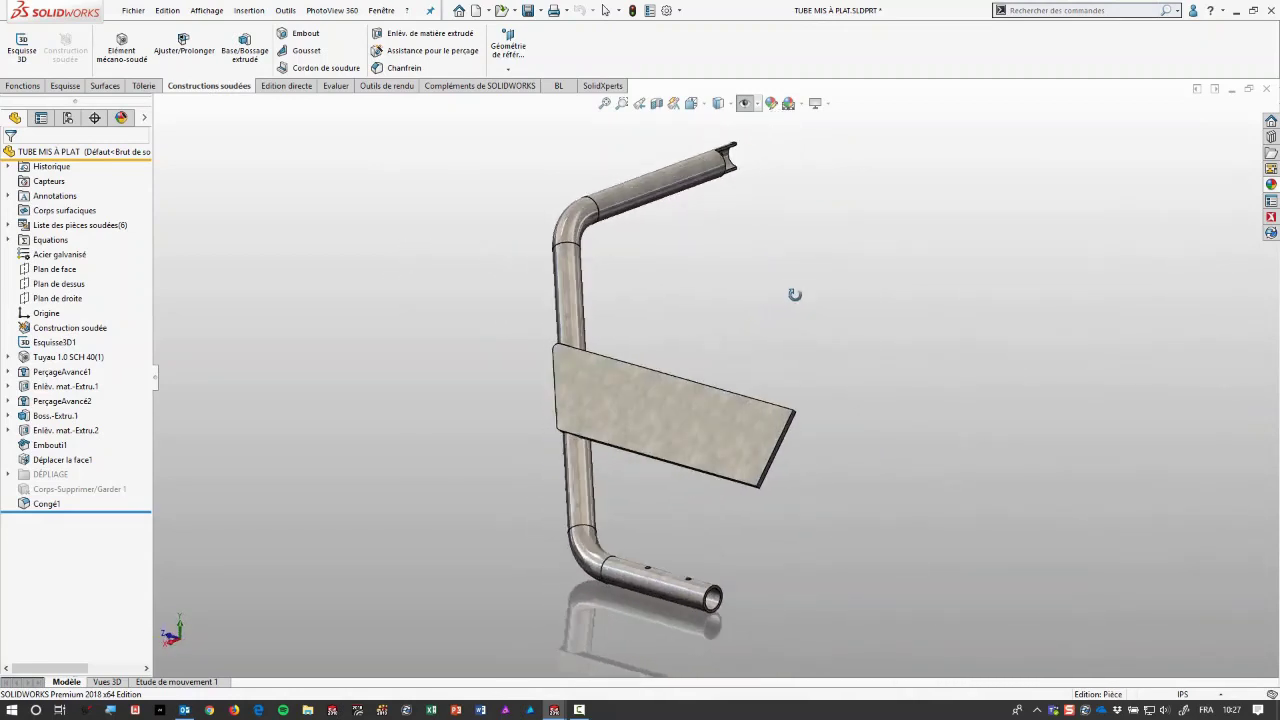
click(68, 118)
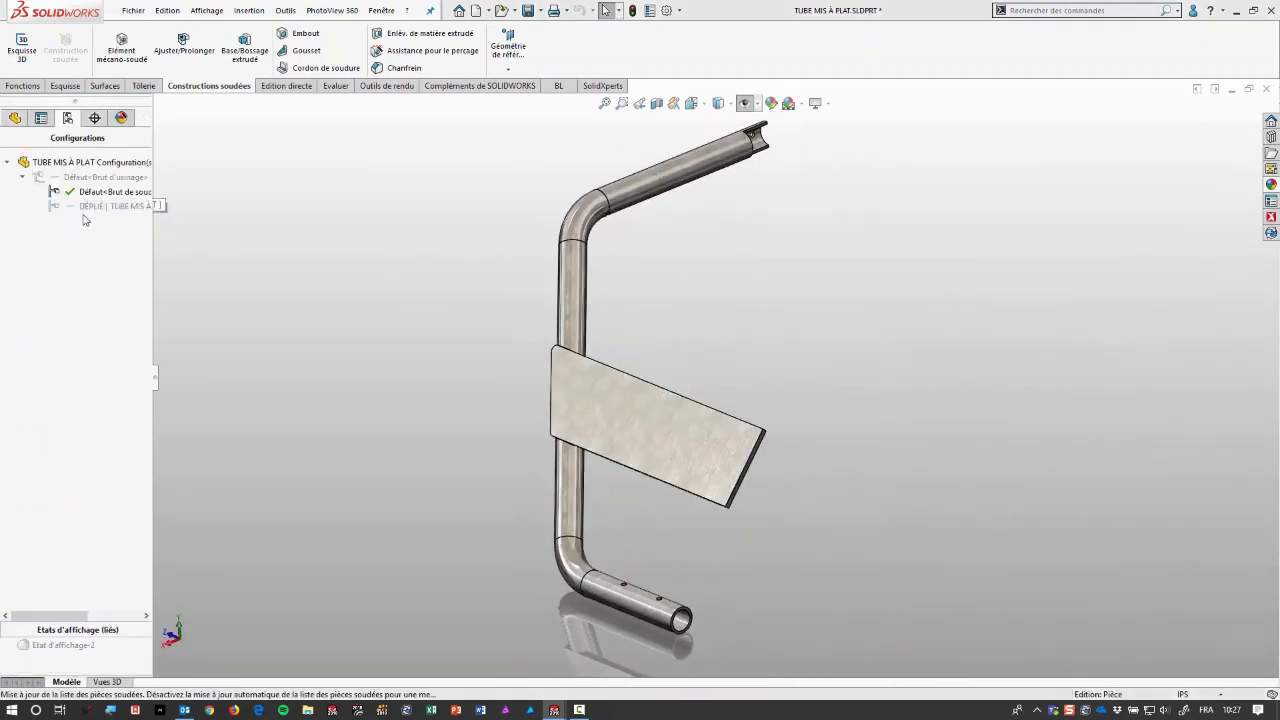
double_click(84, 215)
click(630, 372)
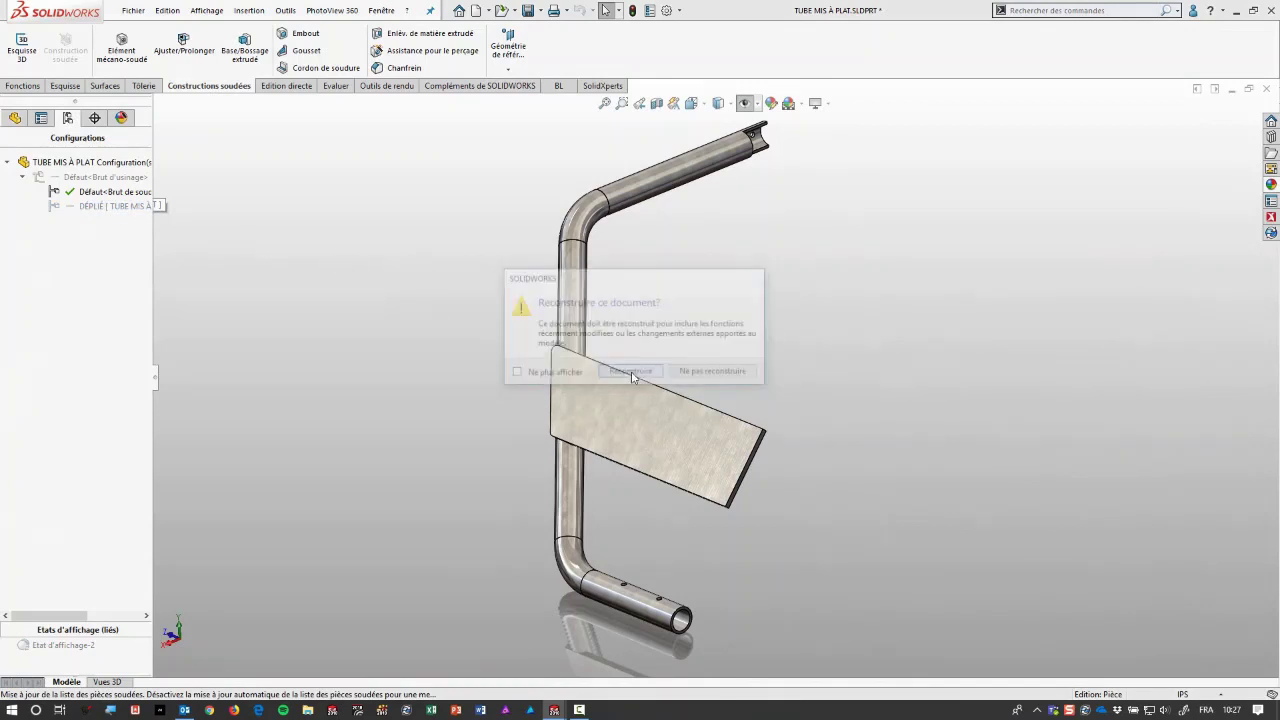
key(f)
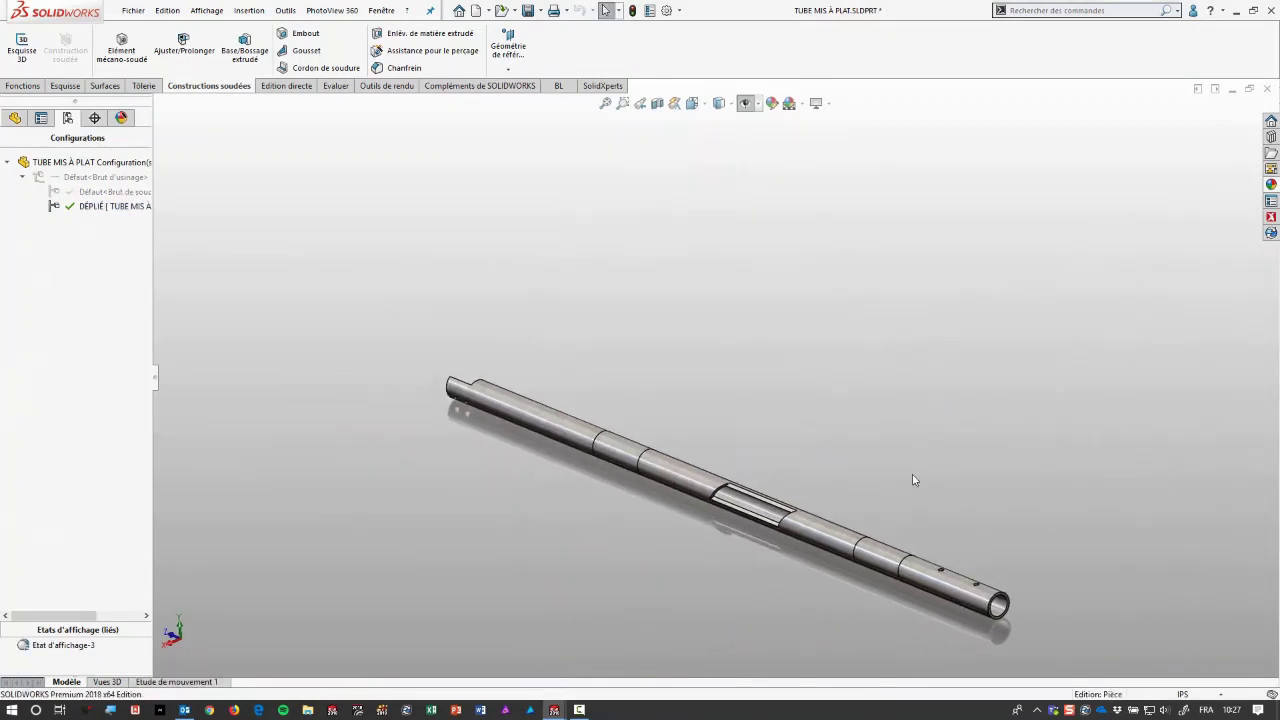
mouse_move(846, 503)
middle_down()
mouse_move(928, 637)
mouse_move(342, 480)
middle_up()
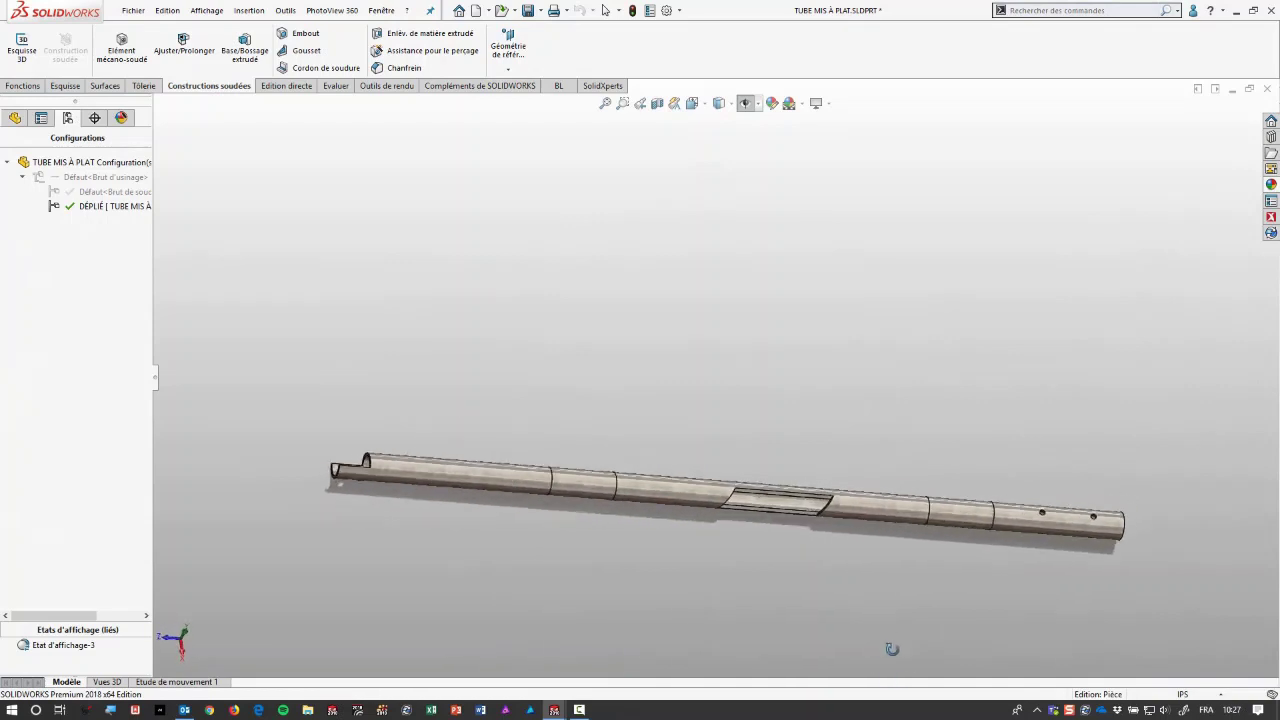
mouse_move(571, 486)
middle_down()
mouse_move(569, 537)
mouse_move(540, 211)
mouse_move(523, 223)
mouse_move(612, 261)
middle_up()
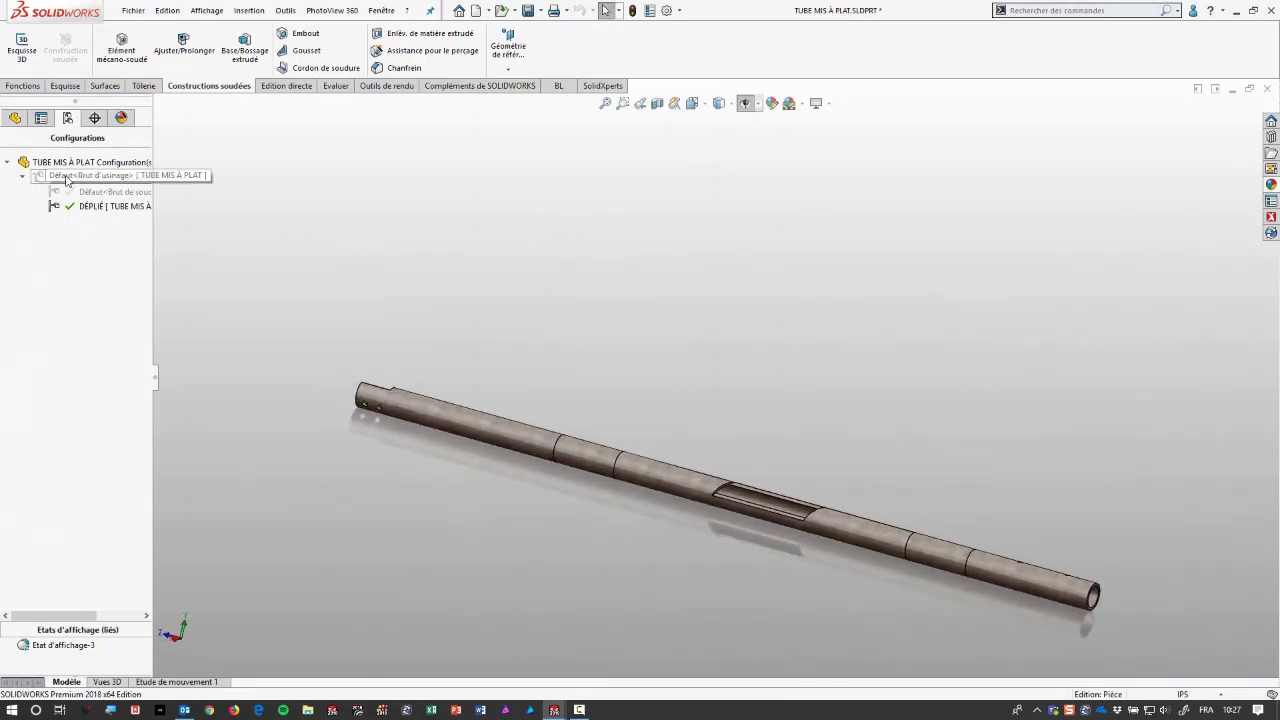
Switch back to the bent Défaut<Brut d'usinage> configuration and return to the feature tree.
double_click(100, 177)
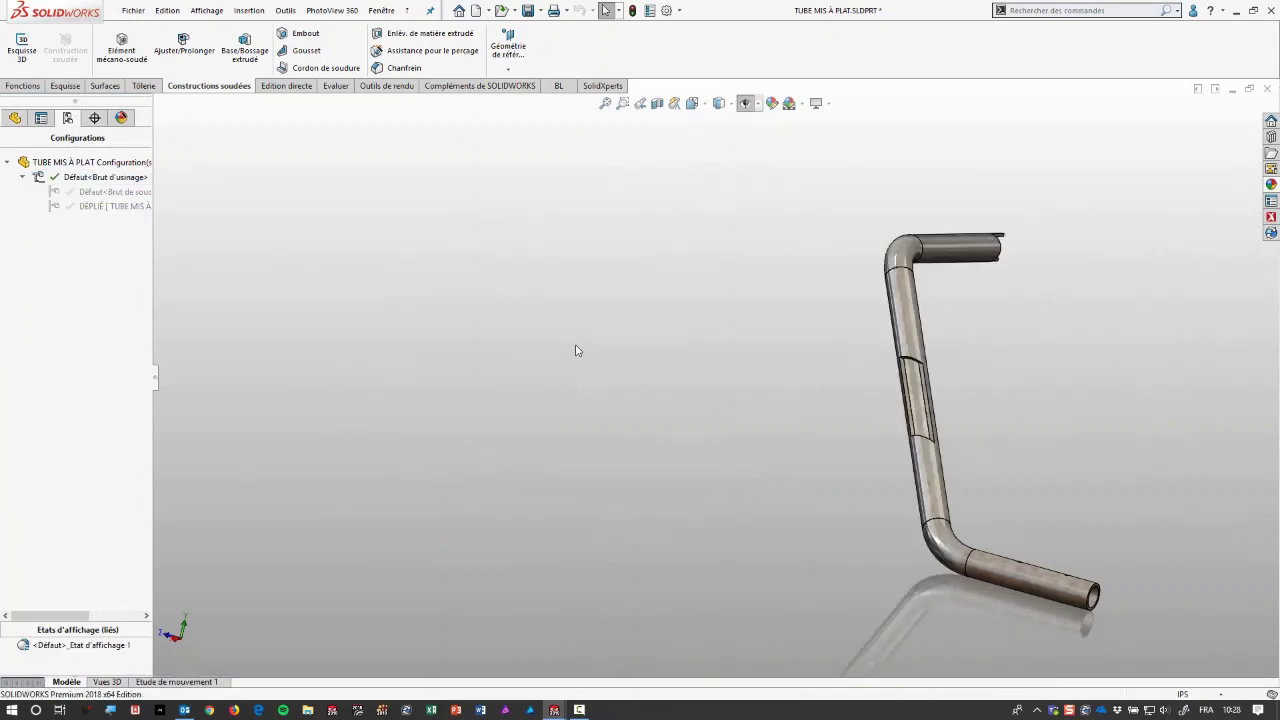
middle_drag(575, 350, 620, 323)
mouse_move(734, 406)
middle_down()
mouse_move(803, 486)
mouse_move(843, 426)
mouse_move(825, 408)
middle_up()
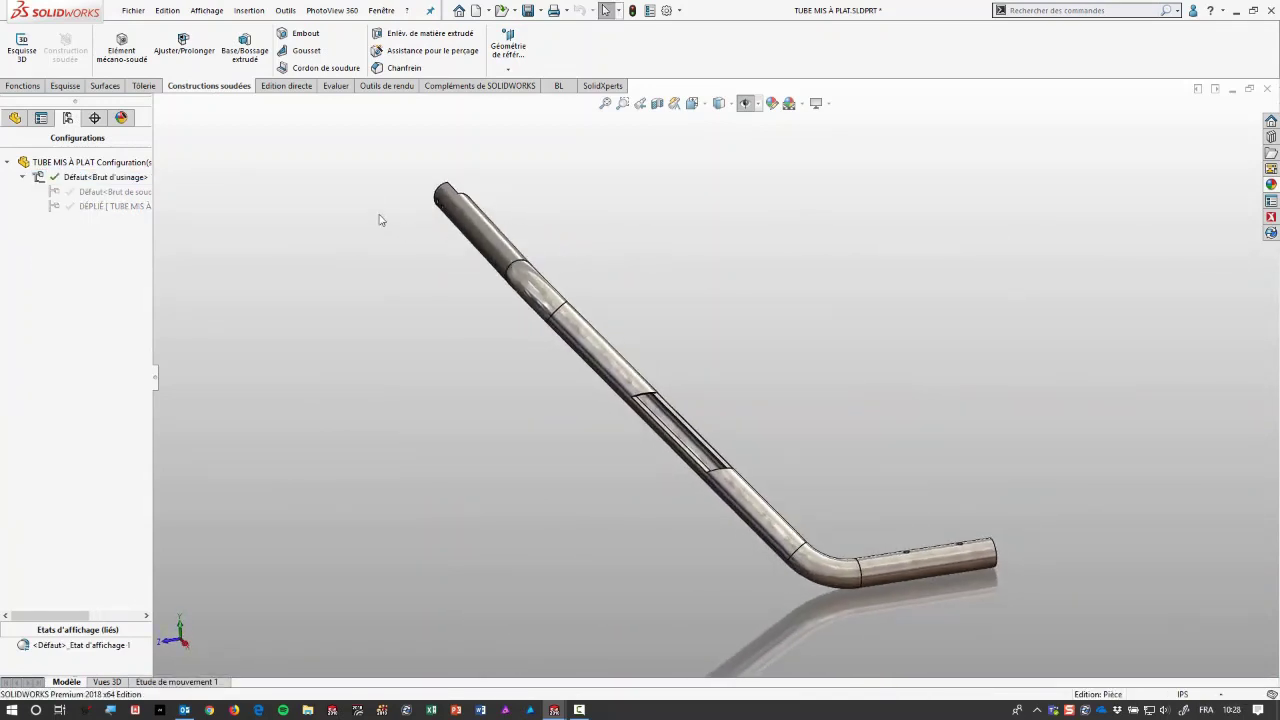
click(16, 119)
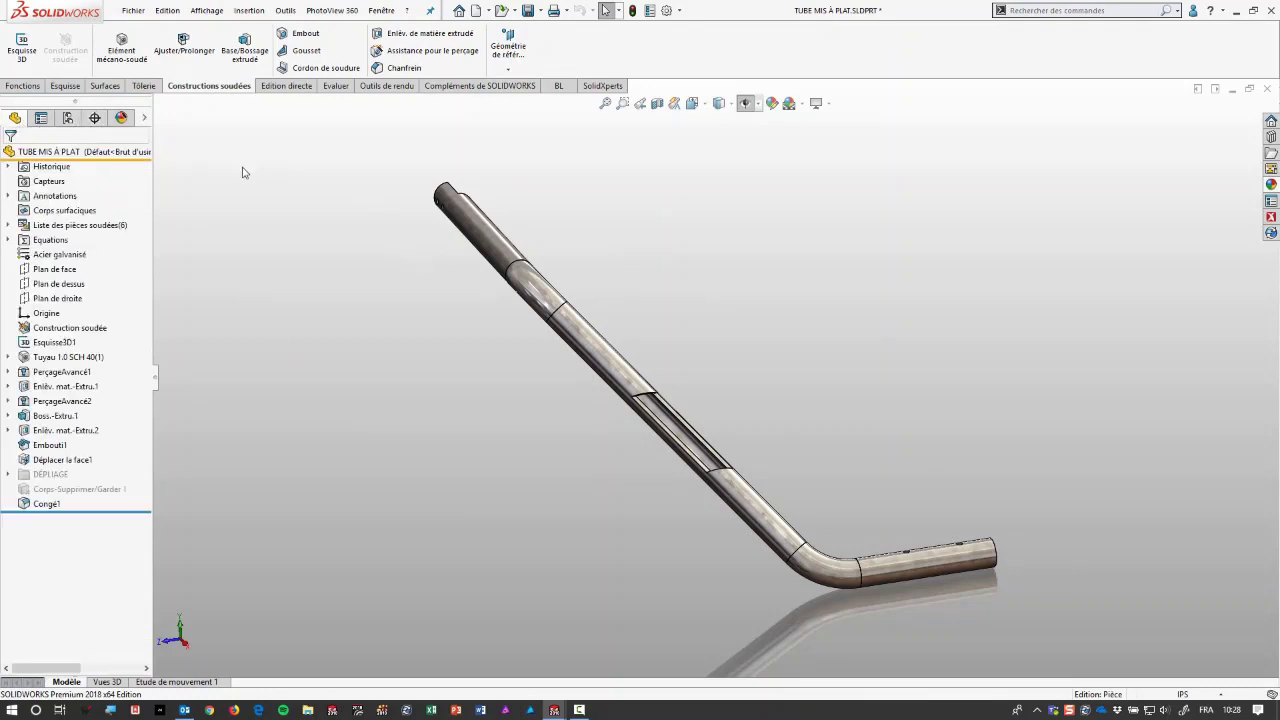
Reopen TUBE MIS À PLAT, then open PROFILÉ MIS À PLAT.SLDPRT with Ctrl+O.
key(ctrl+o)
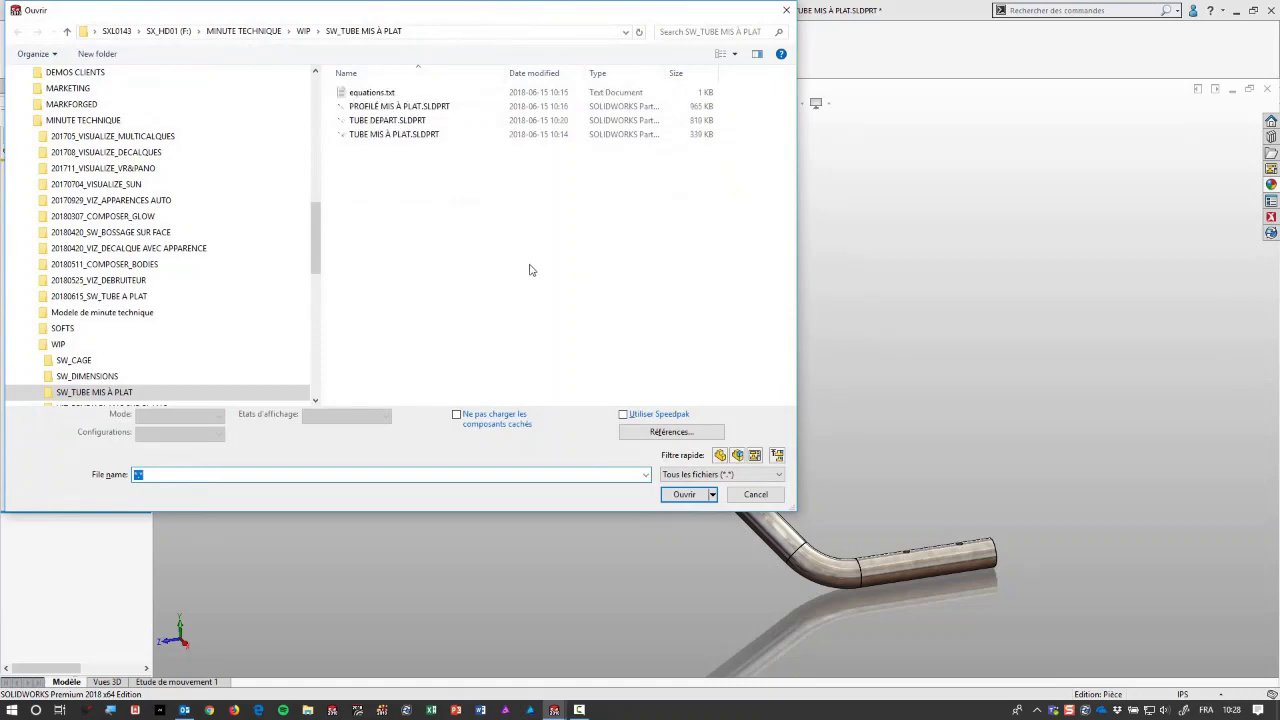
click(390, 121)
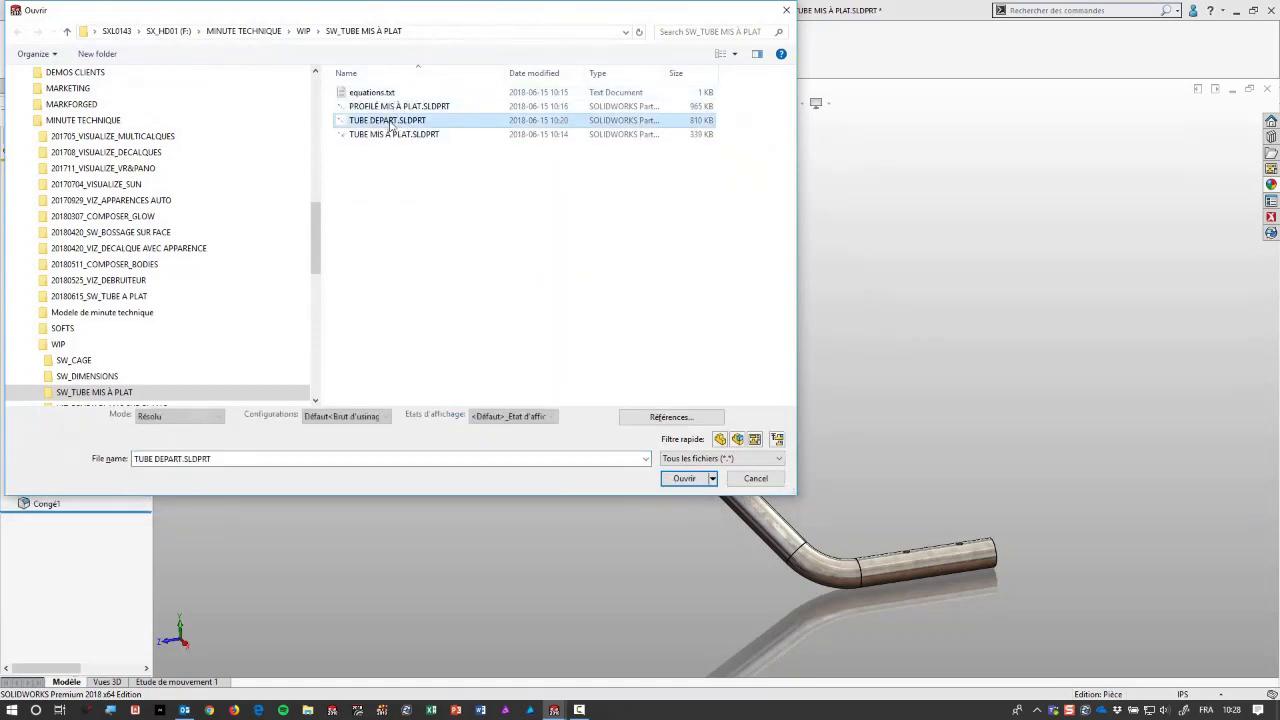
click(389, 134)
double_click(389, 134)
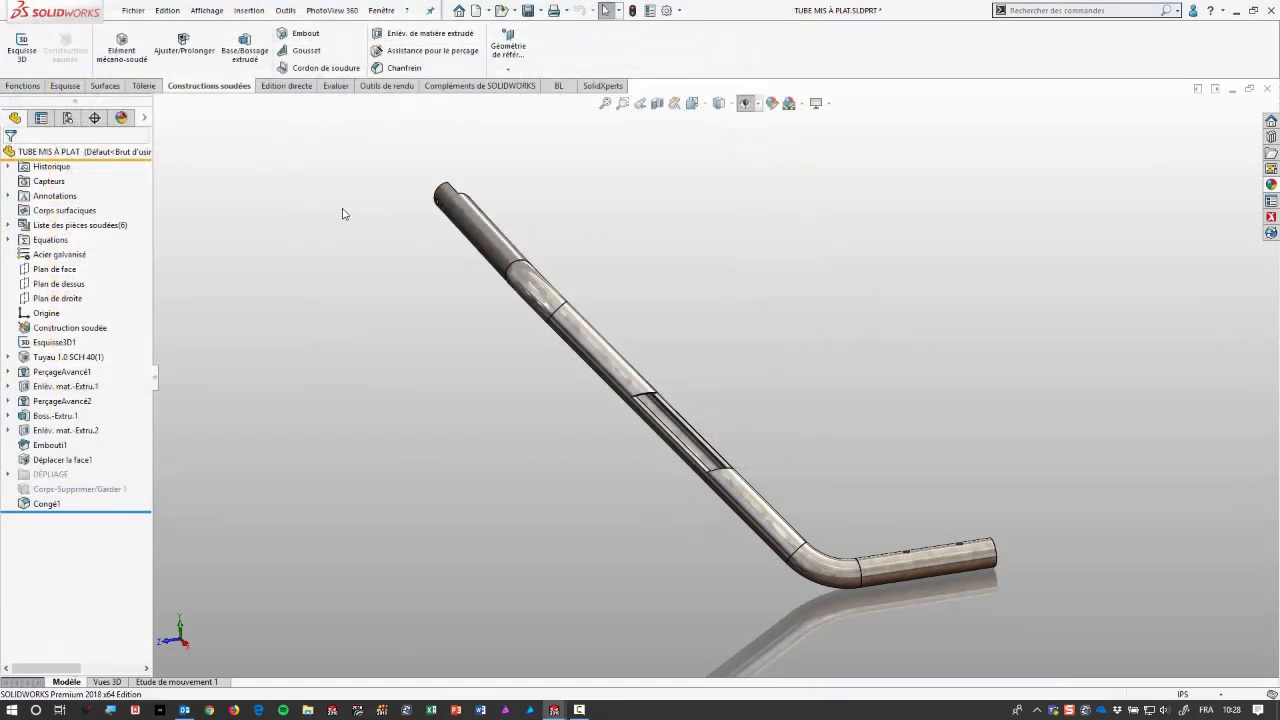
key(ctrl+o)
click(380, 107)
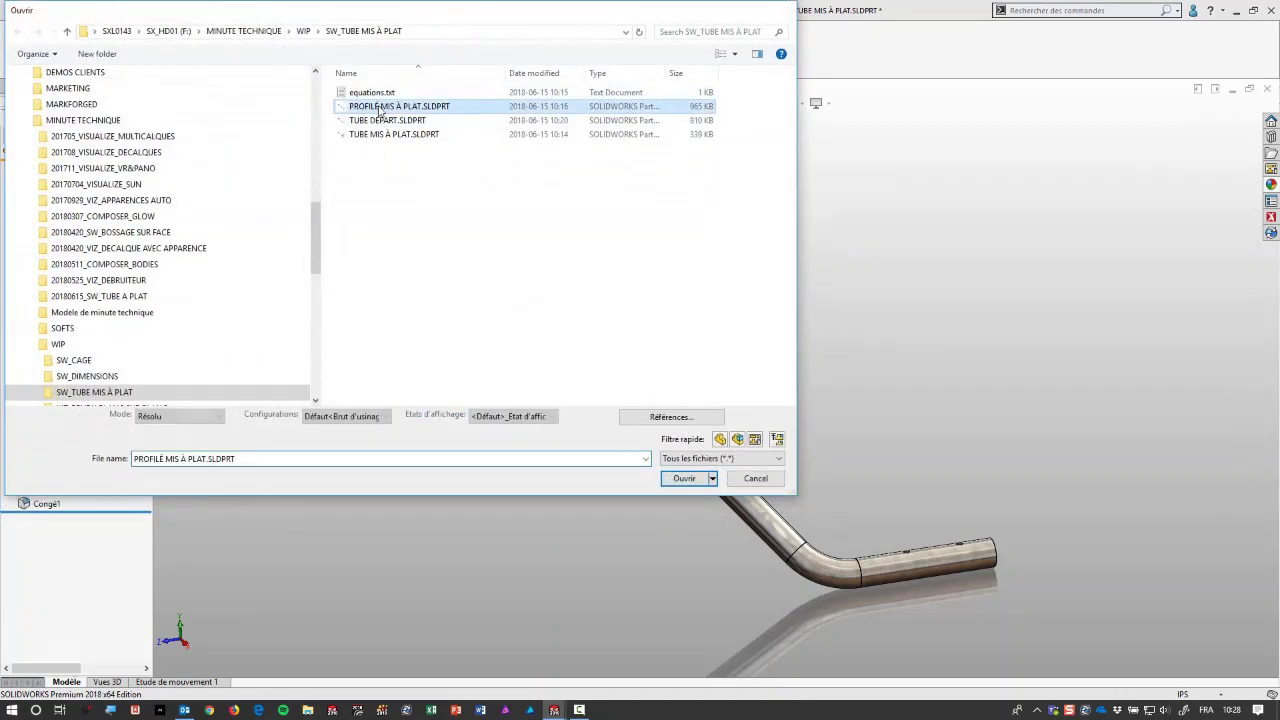
double_click(380, 107)
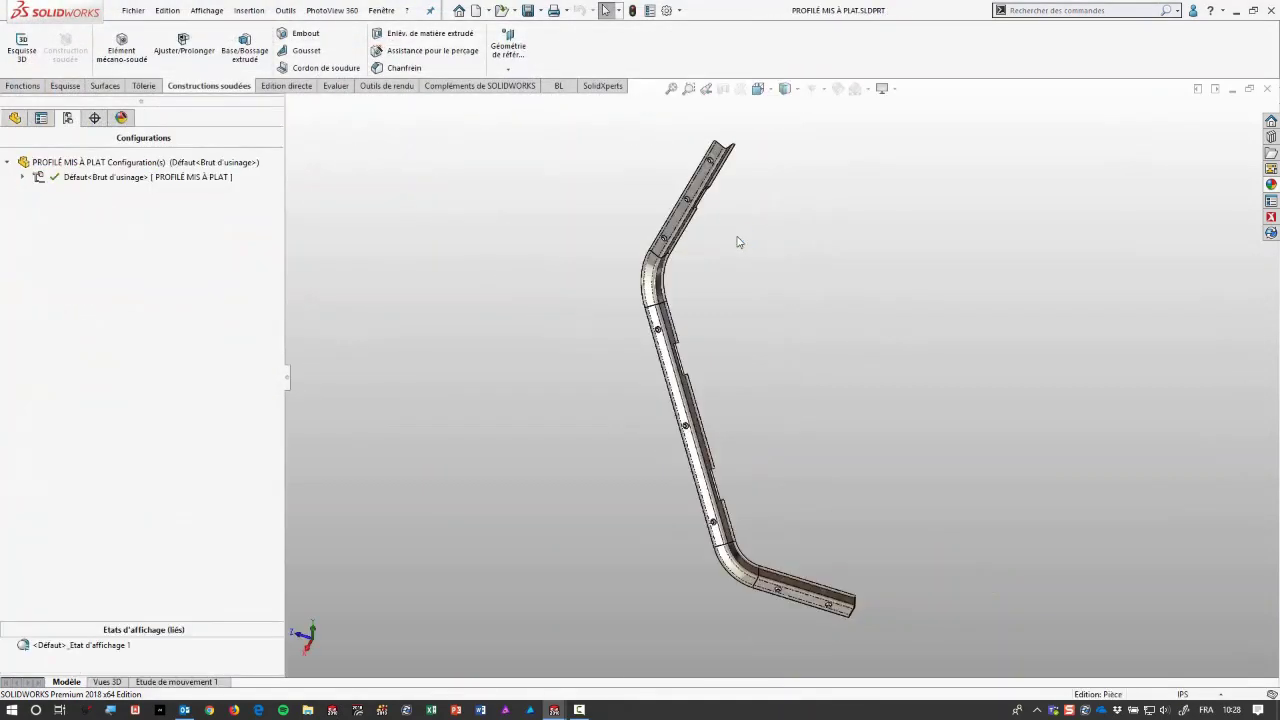
Activate Brut de soudage, then MISE A PLAT, then MISE A PLAT AVEC OPERATIONS configurations.
mouse_move(774, 409)
middle_down()
mouse_move(786, 316)
mouse_move(830, 380)
middle_up()
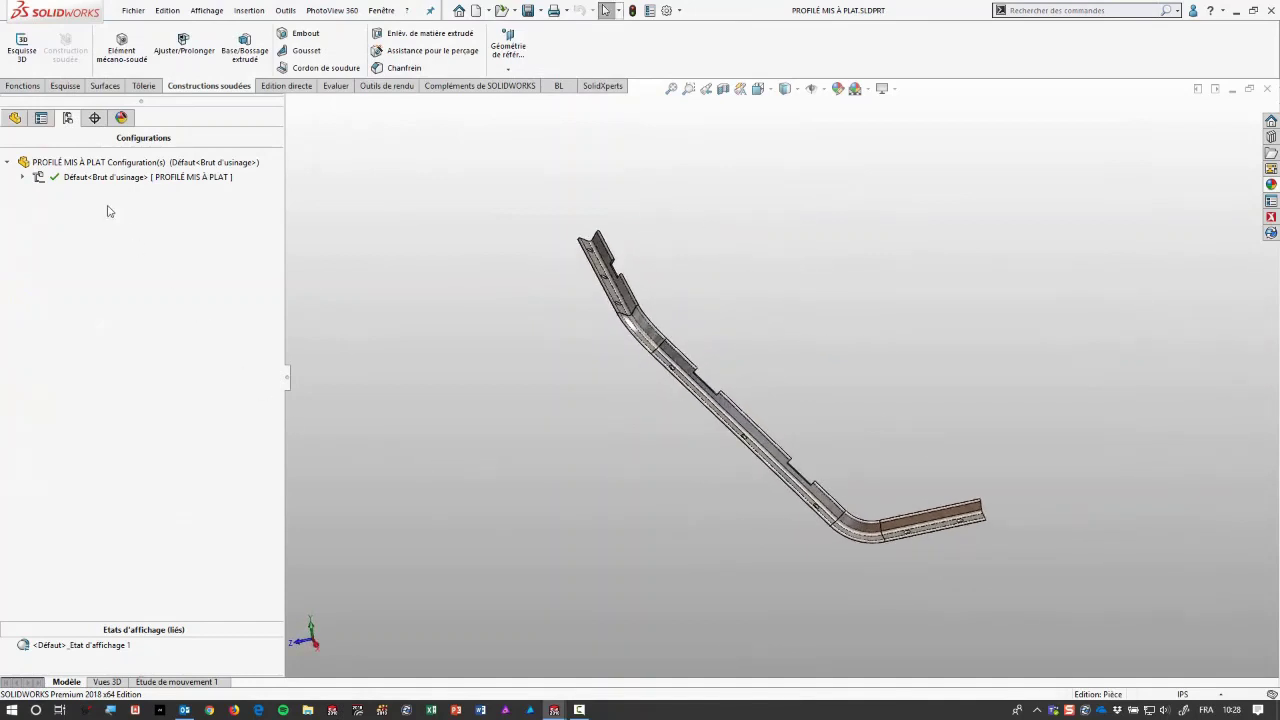
click(22, 177)
double_click(90, 197)
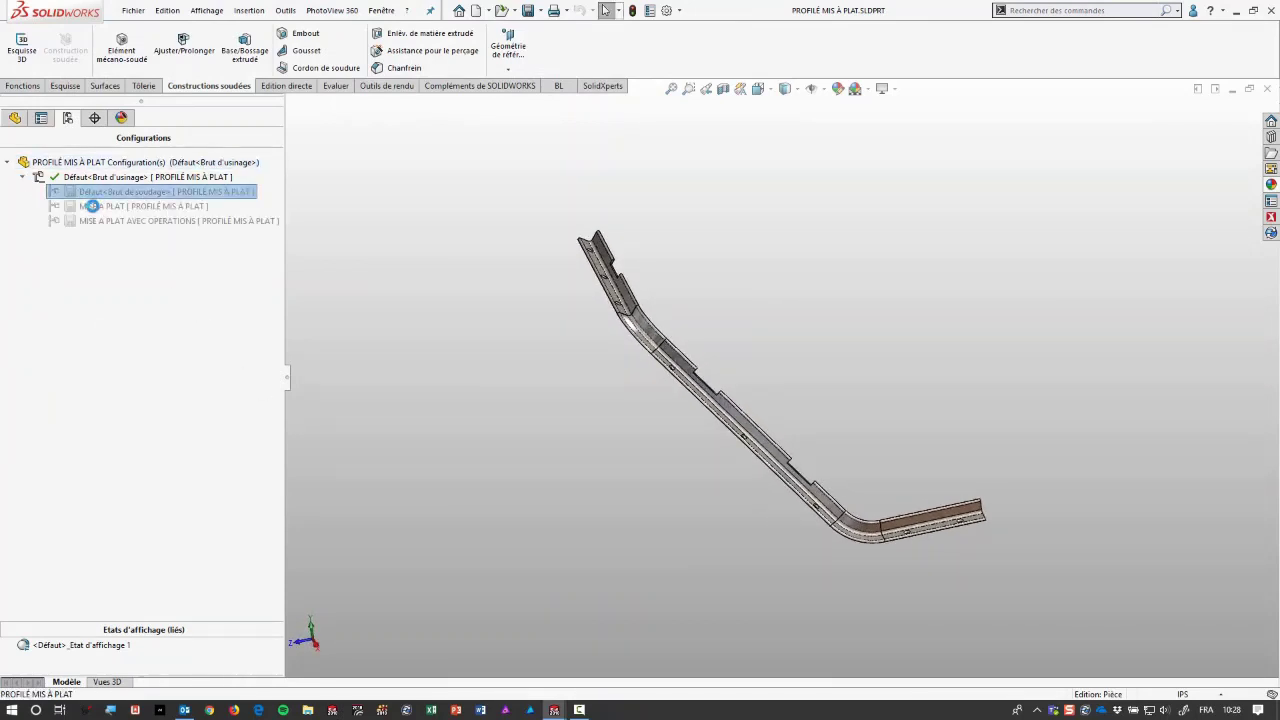
double_click(97, 210)
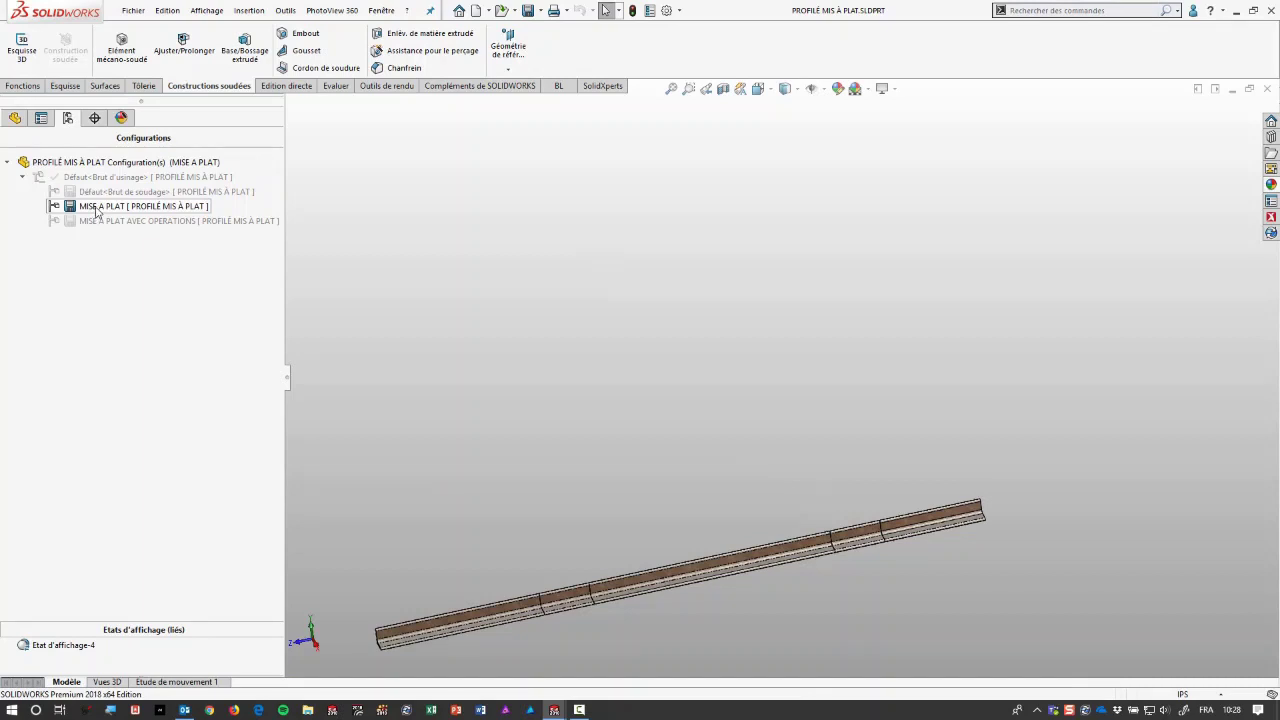
double_click(103, 221)
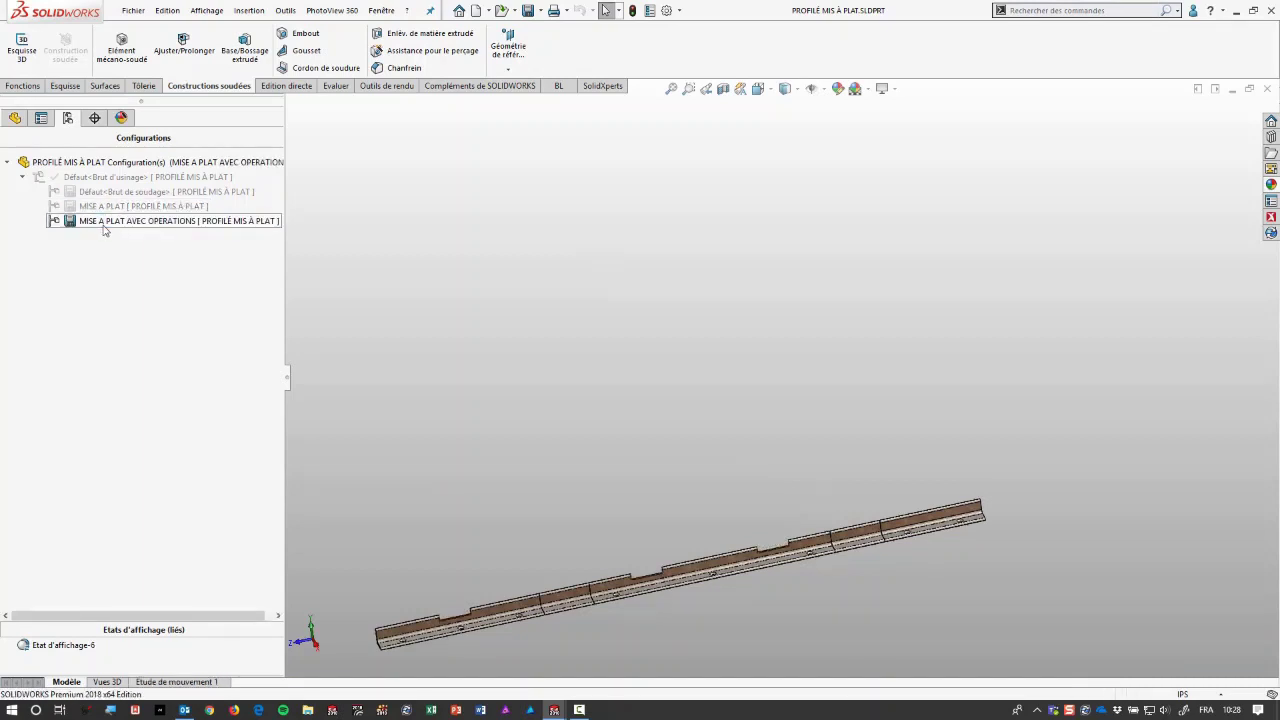